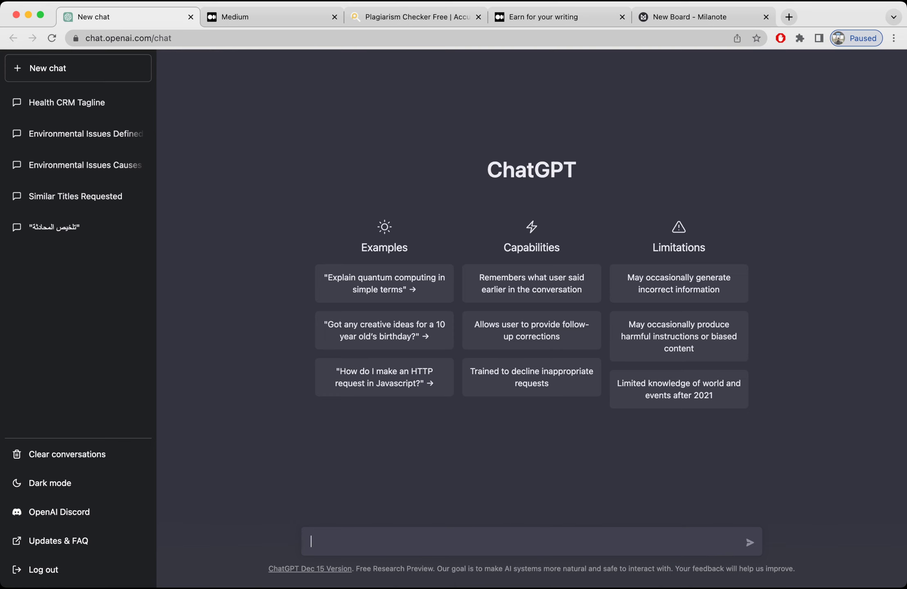
Copy the topic 'Most popular fruits in the world' from the Milanote checklist card.
{"action": "left_click", "coordinate": [691, 17]}
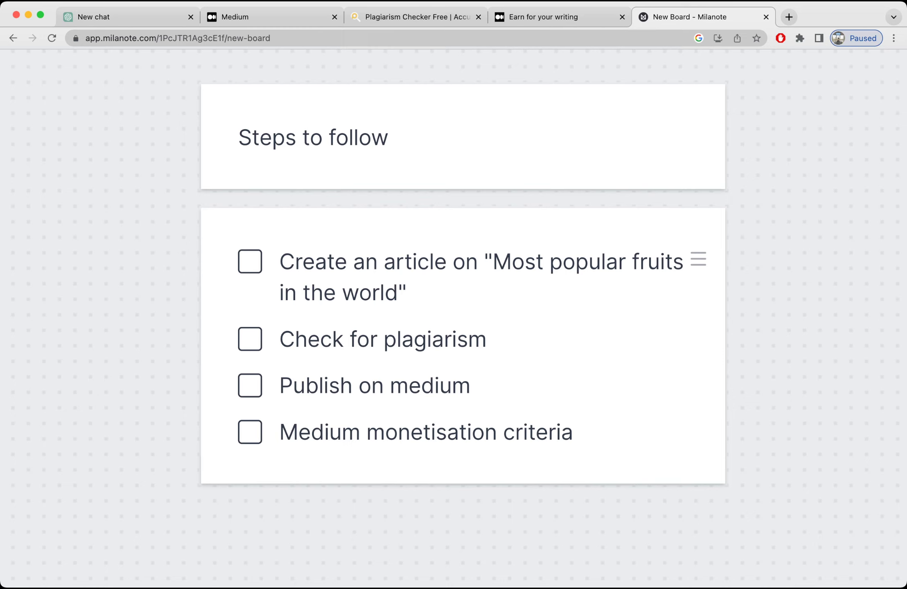
{"action": "left_click", "coordinate": [407, 293]}
{"action": "left_click", "coordinate": [491, 262]}
{"action": "left_click_drag", "start_coordinate": [492, 261], "coordinate": [398, 293]}
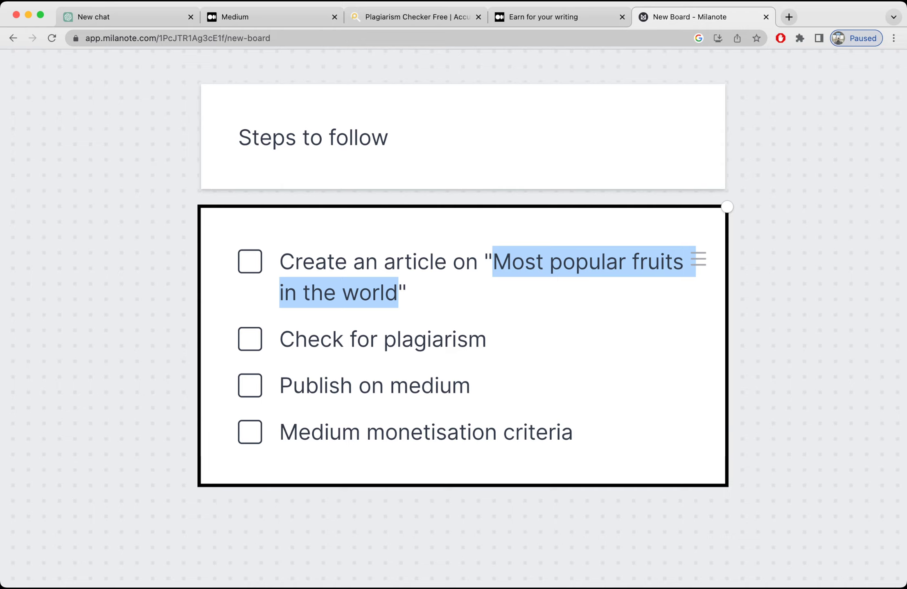
{"action": "left_click_drag", "start_coordinate": [492, 261], "coordinate": [398, 293]}
{"action": "key", "text": "super+c"}
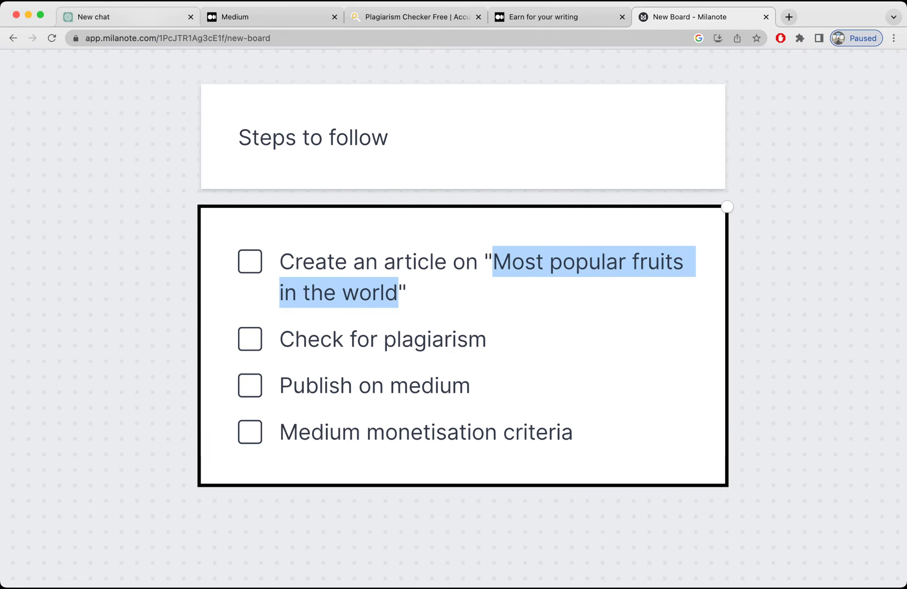
{"action": "left_click", "coordinate": [160, 18]}
Send 'Hi' as the opening message of the new ChatGPT conversation.
{"action": "left_click", "coordinate": [106, 38]}
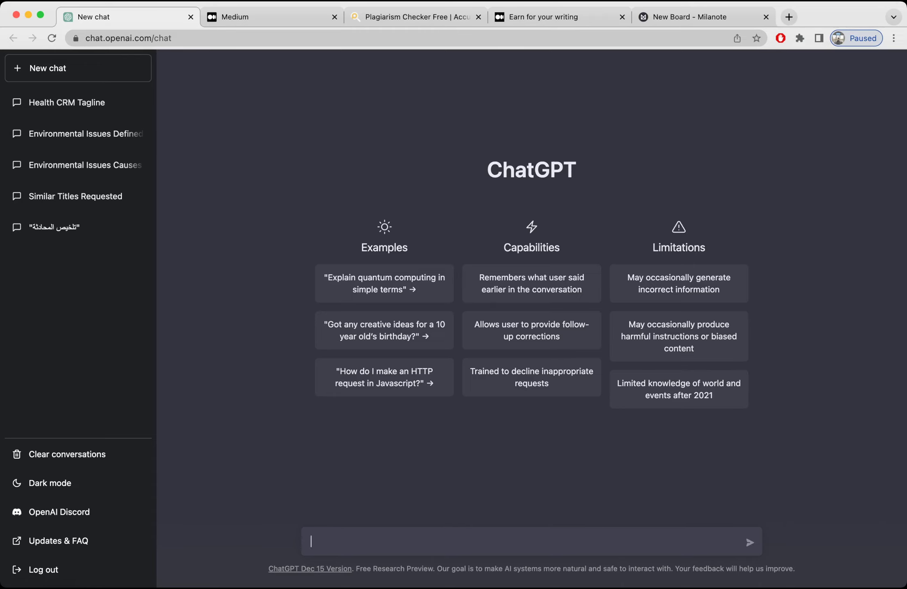
{"action": "type", "text": "Hi"}
{"action": "key", "text": "Return"}
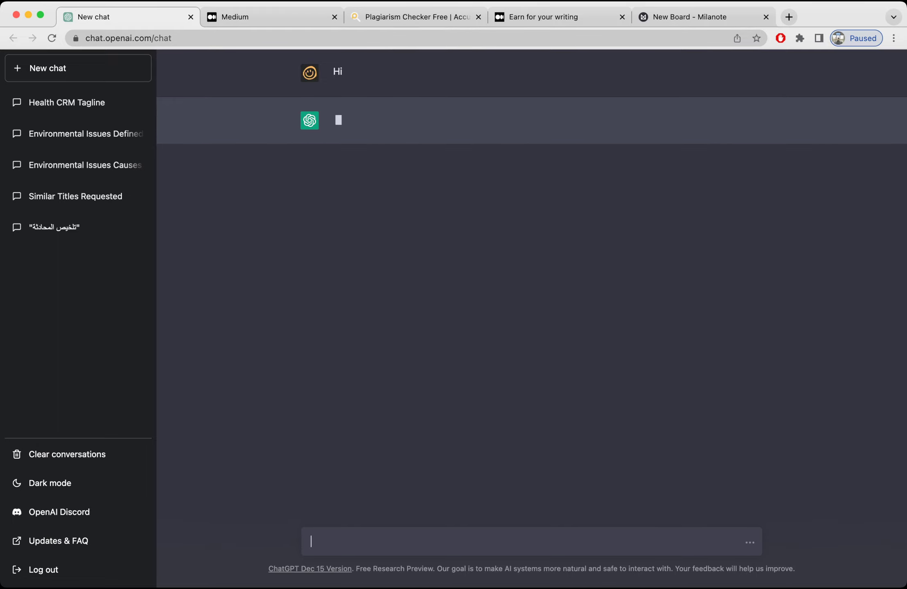
Draft a prompt for a 0%-plagiarism article on 'Most popular fruits in the world' with popularity justifications.
{"action": "type", "text": "Write an article on \"\""}
{"action": "key", "text": "Left"}
{"action": "key", "text": "super+v"}
{"action": "key", "text": "Right"}
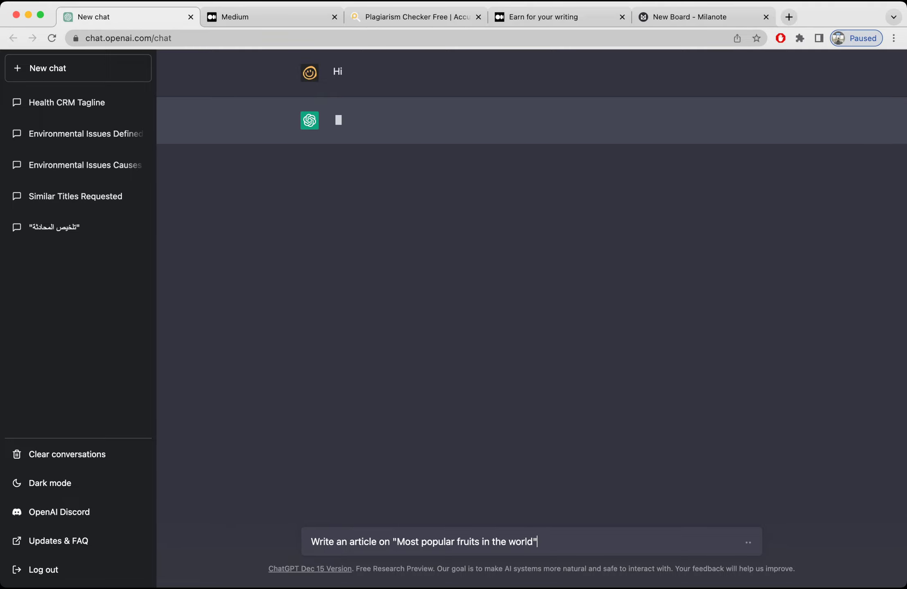
{"action": "type", "text": "also make sure that the content have"}
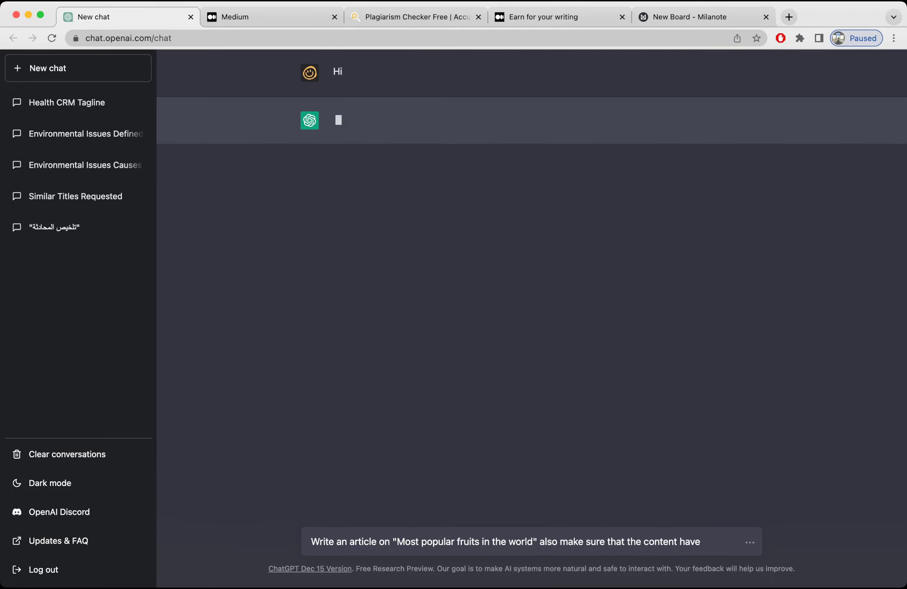
{"action": "type", "text": " 0% p"}
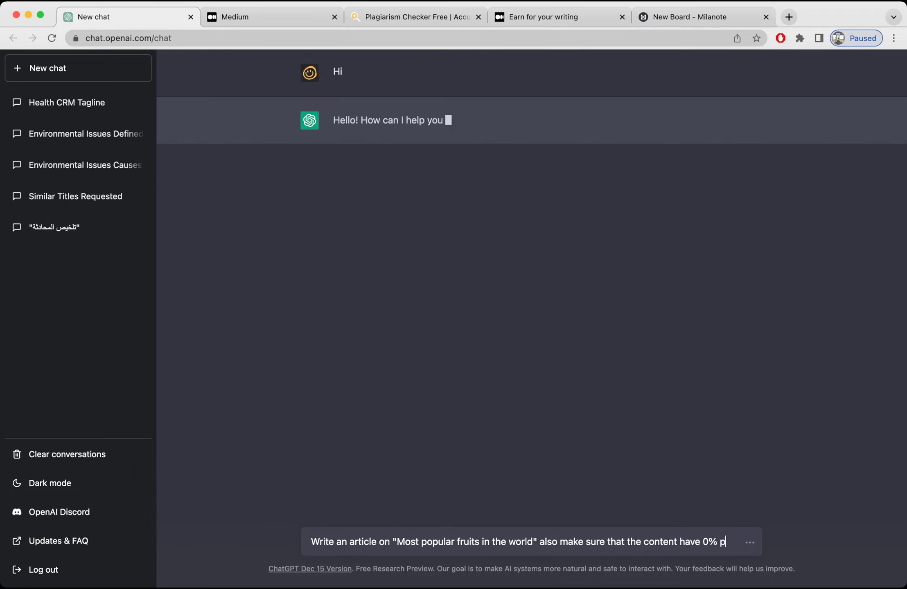
{"action": "type", "text": "lagiarism"}
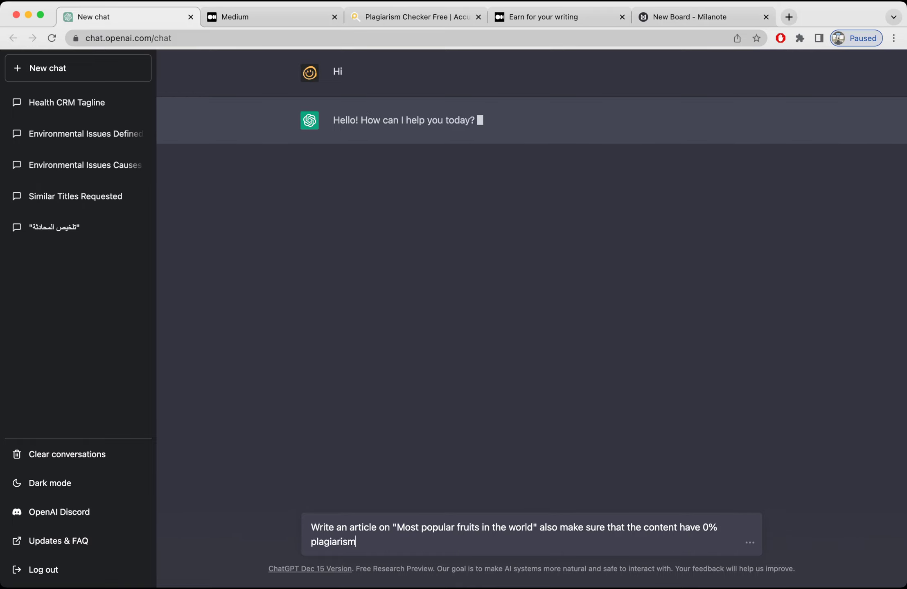
{"action": "type", "text": " and also please"}
{"action": "type", "text": "give"}
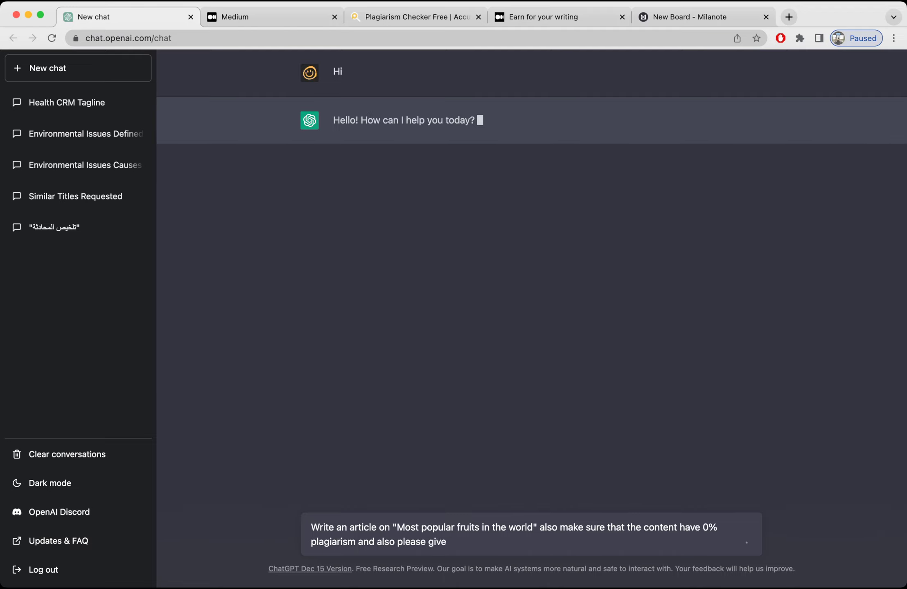
{"action": "type", "text": " justifications why thes"}
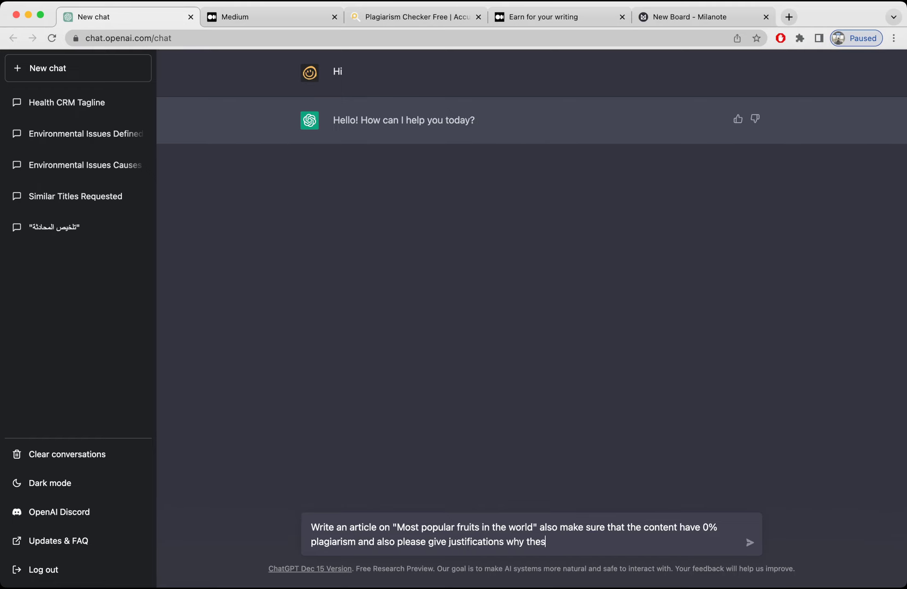
{"action": "type", "text": "e fruits are popular."}
Send the fruits-article request, then move to the plagiarism checker site.
{"action": "key", "text": "Return"}
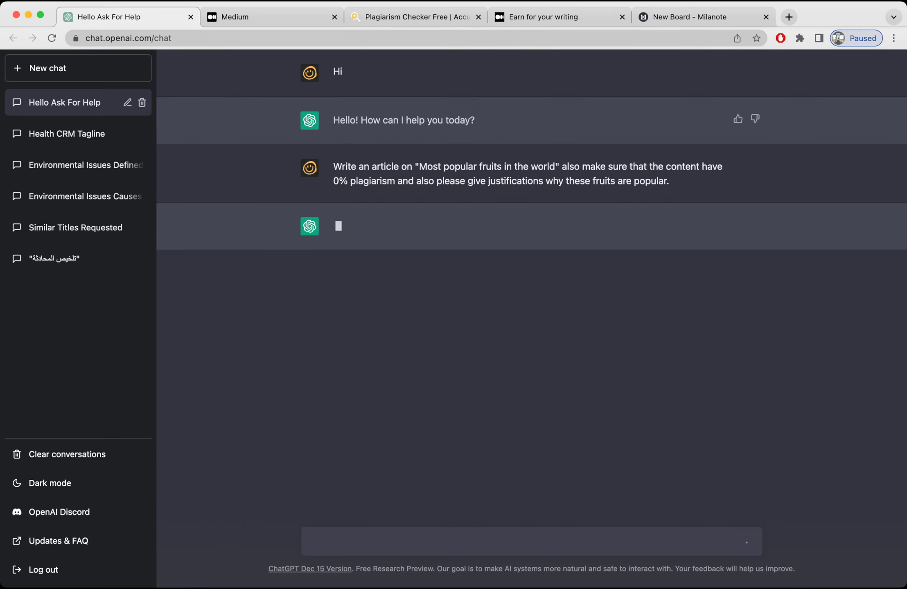
{"action": "left_click", "coordinate": [413, 17]}
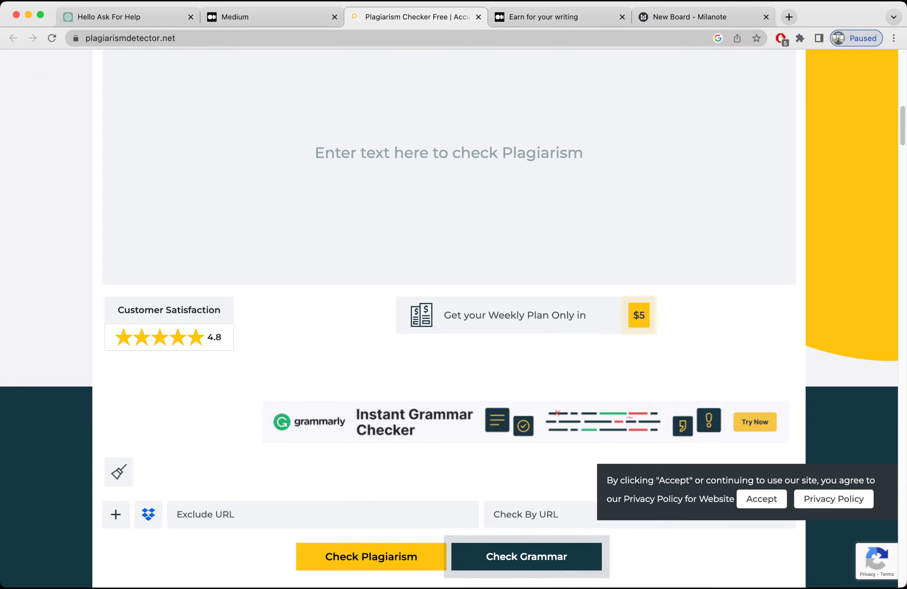
Look over the empty plagiarismdetector.net text box, then go to the blank Medium story draft.
{"action": "scroll", "coordinate": [448, 320], "scroll_direction": "up", "scroll_amount": 3}
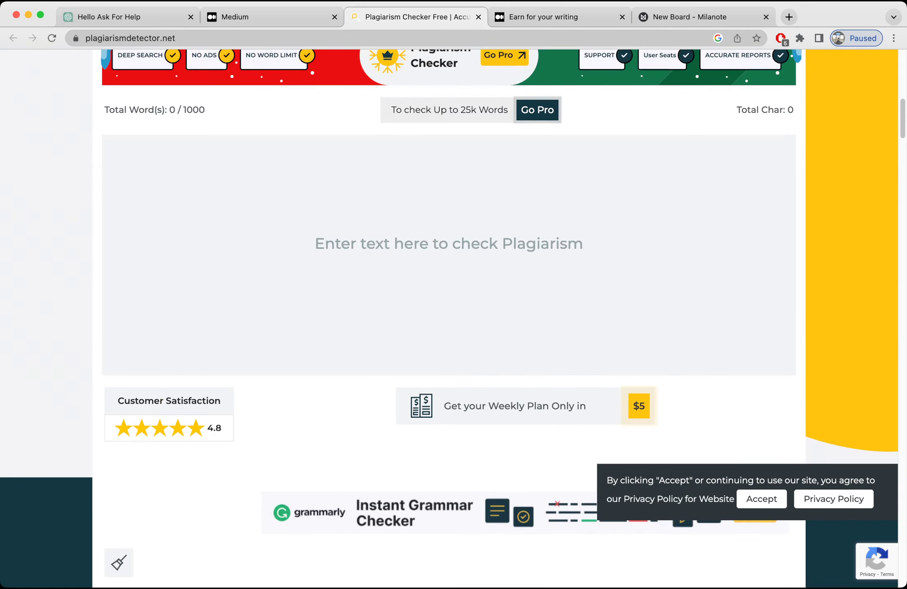
{"action": "scroll", "coordinate": [448, 286], "scroll_direction": "down", "scroll_amount": 2}
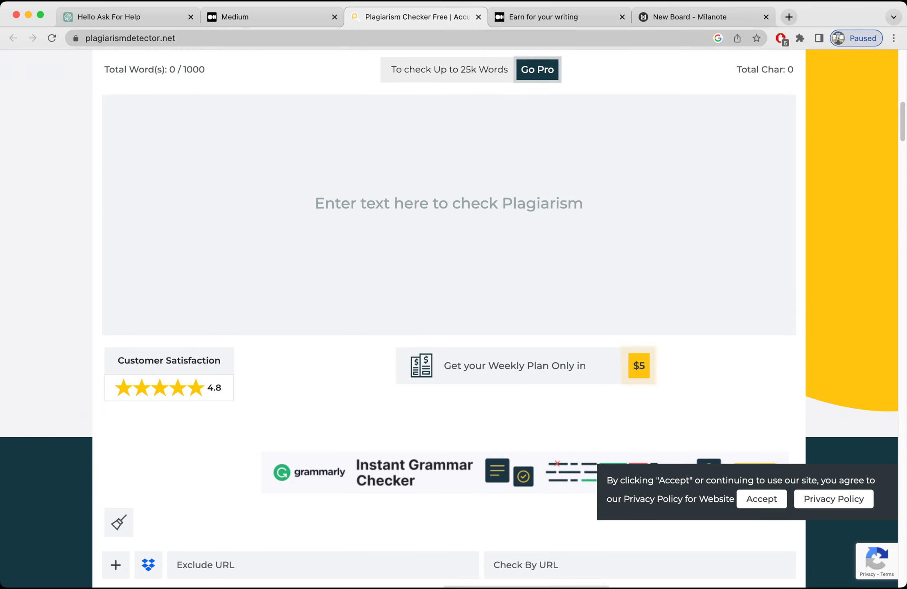
{"action": "key", "text": "ctrl+shift+Tab"}
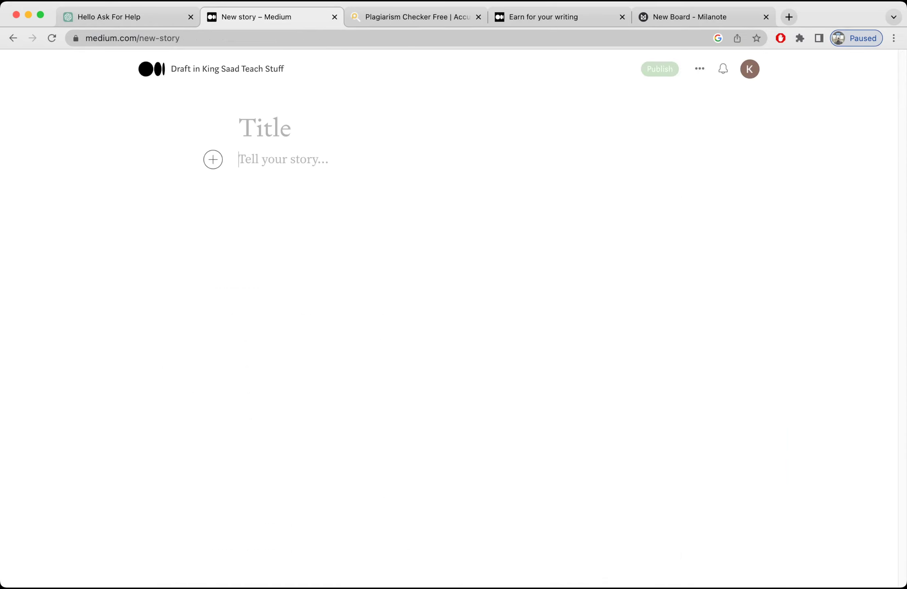
Paste the topic as the Medium story title and capitalise Popular and Fruits.
{"action": "left_click", "coordinate": [245, 128]}
{"action": "key", "text": "super+v"}
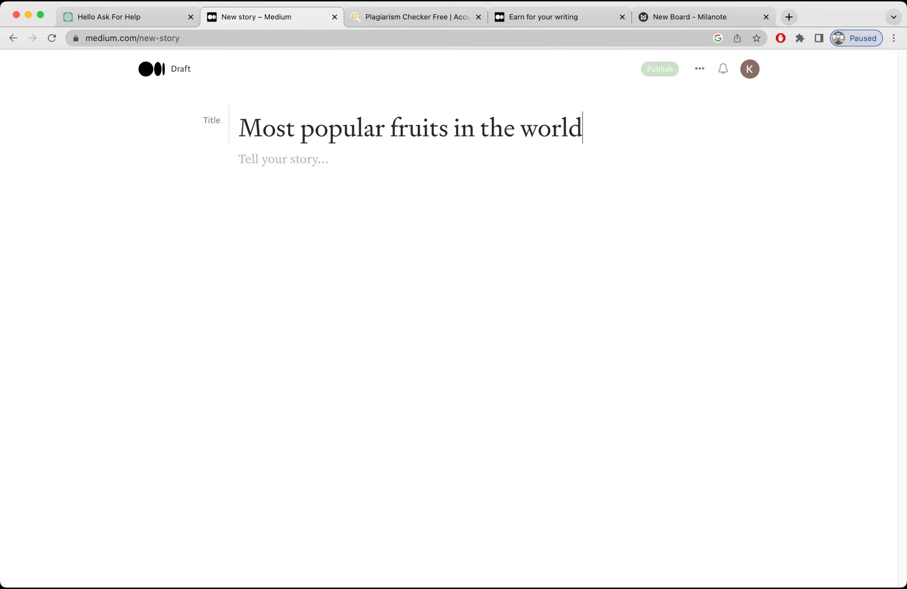
{"action": "left_click", "coordinate": [314, 128]}
{"action": "key", "text": "BackSpace"}
{"action": "type", "text": "P"}
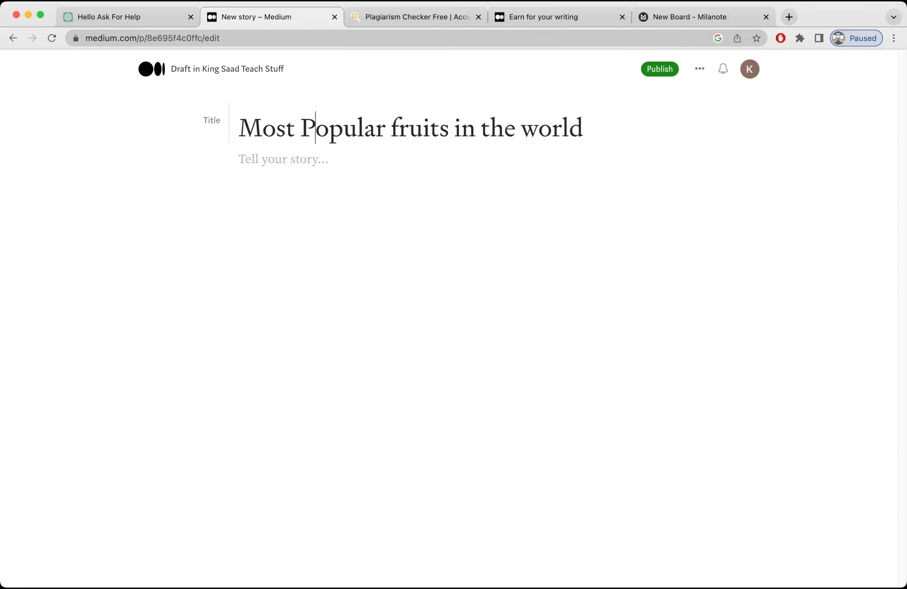
{"action": "left_click", "coordinate": [399, 128]}
{"action": "key", "text": "BackSpace"}
{"action": "type", "text": "F"}
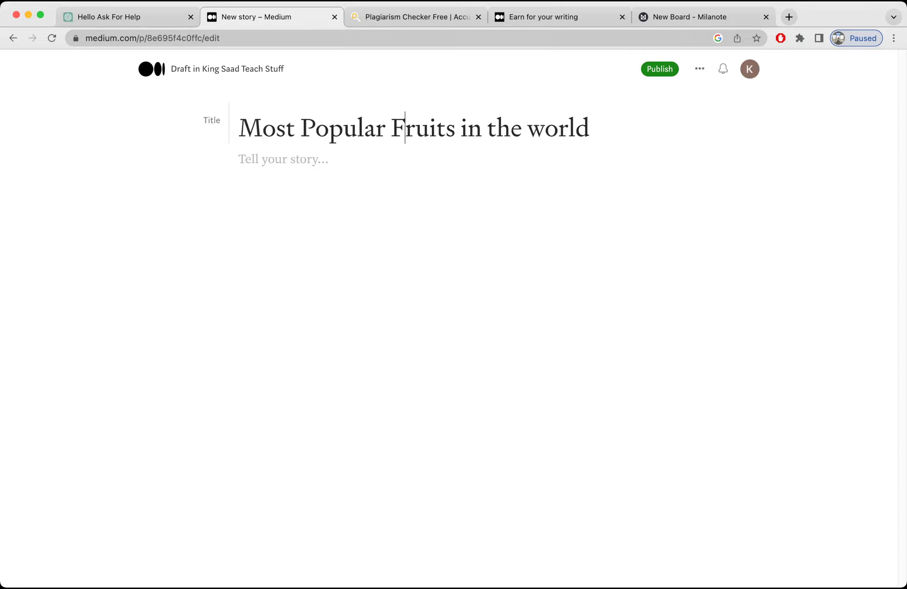
Capitalise World so the title reads 'Most Popular Fruits in the World'.
{"action": "left_click", "coordinate": [468, 128]}
{"action": "left_click", "coordinate": [482, 128]}
{"action": "left_click", "coordinate": [522, 128]}
{"action": "left_click", "coordinate": [545, 128]}
{"action": "key", "text": "BackSpace"}
{"action": "type", "text": "W"}
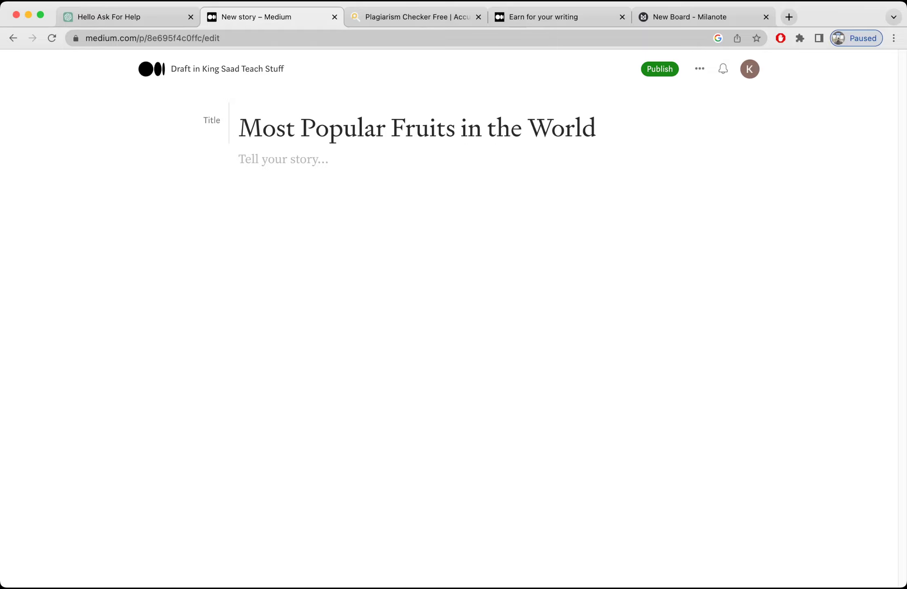
{"action": "left_click", "coordinate": [246, 159]}
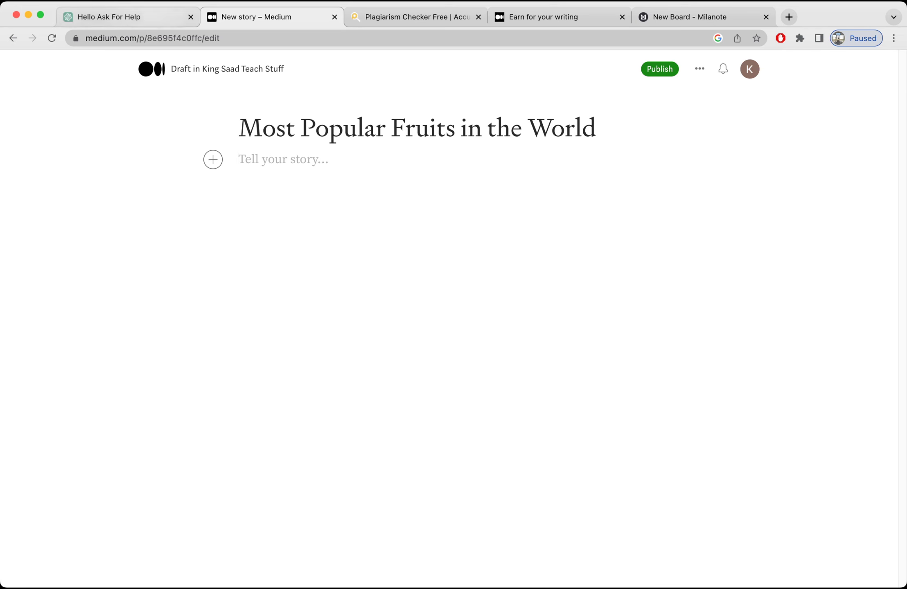
Return to ChatGPT while the fruits article generates through Bananas, Apples, Oranges and Watermelons.
{"action": "left_click", "coordinate": [109, 17]}
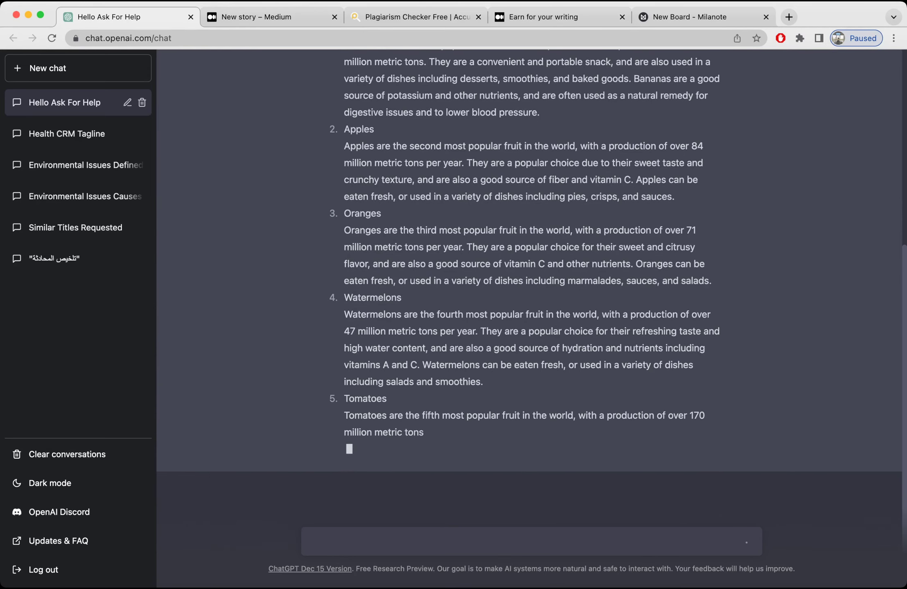
Review ChatGPT's finished fruits article and select the whole reply.
{"action": "scroll", "coordinate": [529, 287], "scroll_direction": "up", "scroll_amount": 6}
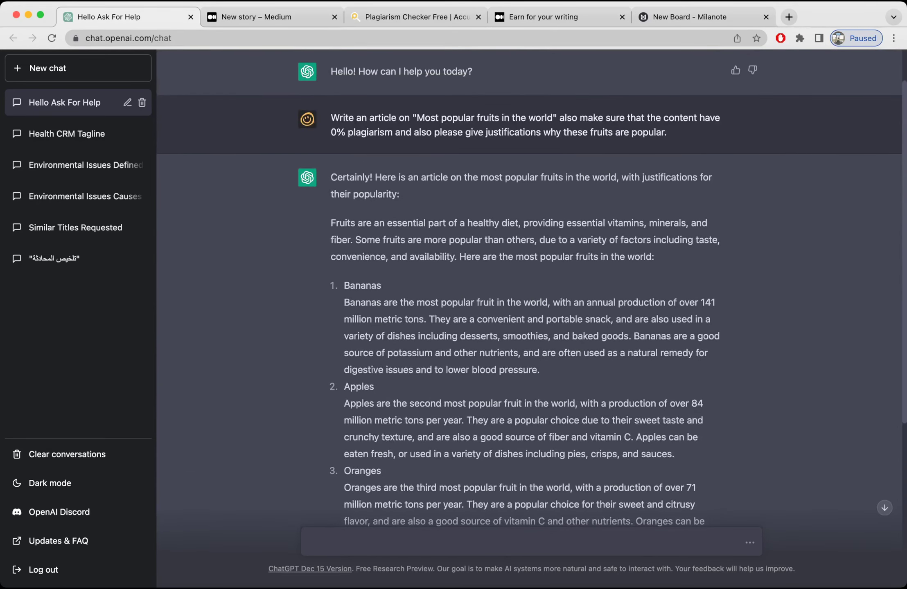
{"action": "scroll", "coordinate": [655, 167], "scroll_direction": "down", "scroll_amount": 2}
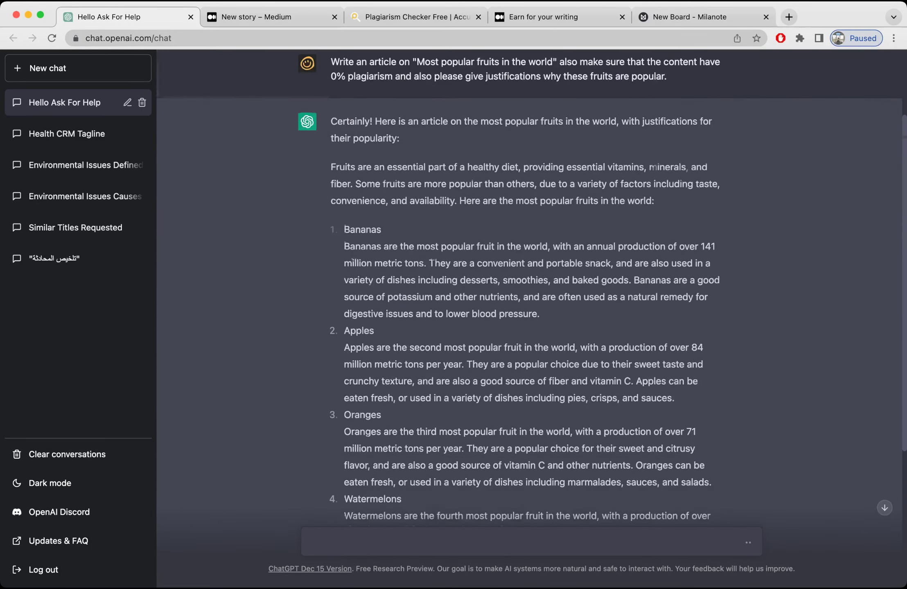
{"action": "scroll", "coordinate": [653, 167], "scroll_direction": "down", "scroll_amount": 8}
{"action": "scroll", "coordinate": [654, 167], "scroll_direction": "up", "scroll_amount": 4}
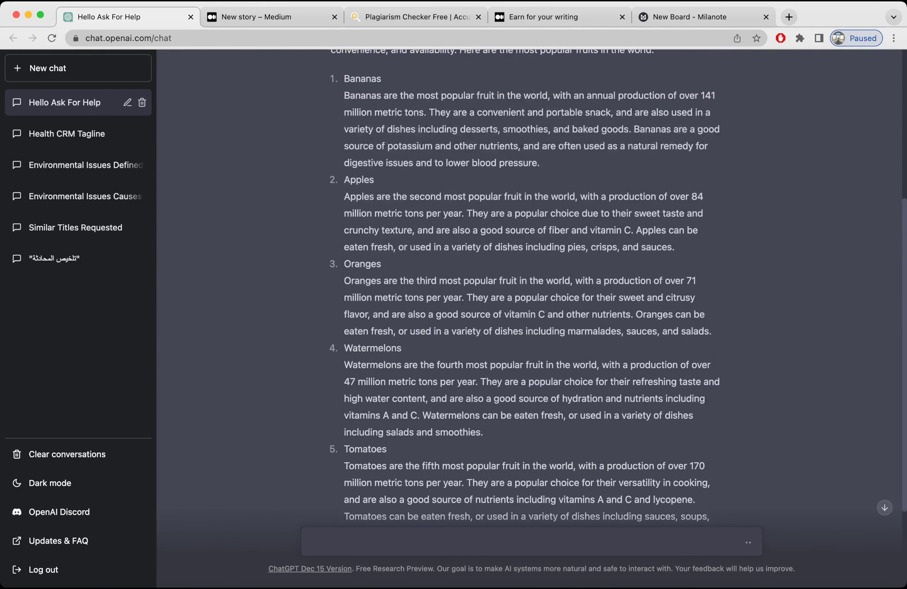
{"action": "scroll", "coordinate": [528, 286], "scroll_direction": "up", "scroll_amount": 4}
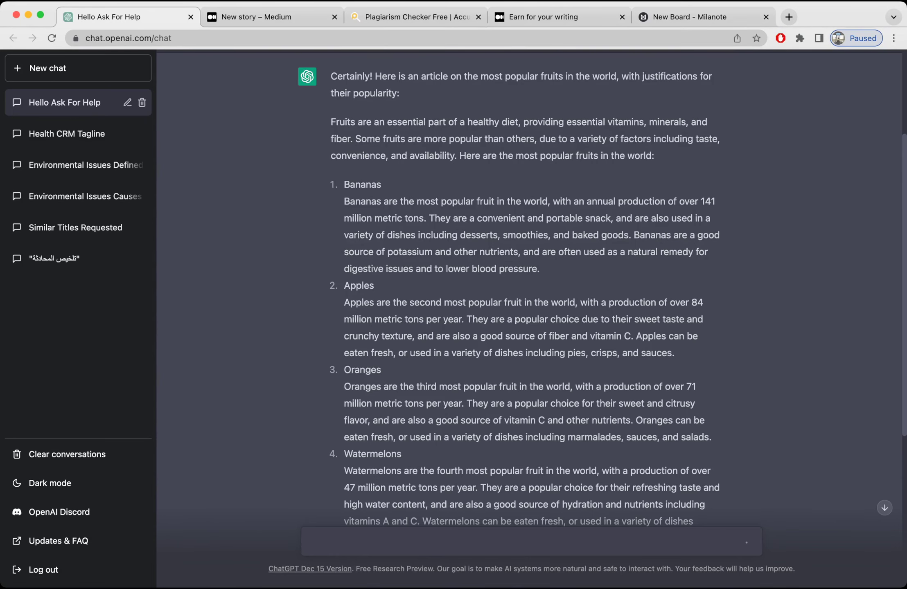
{"action": "scroll", "coordinate": [528, 286], "scroll_direction": "down", "scroll_amount": 10}
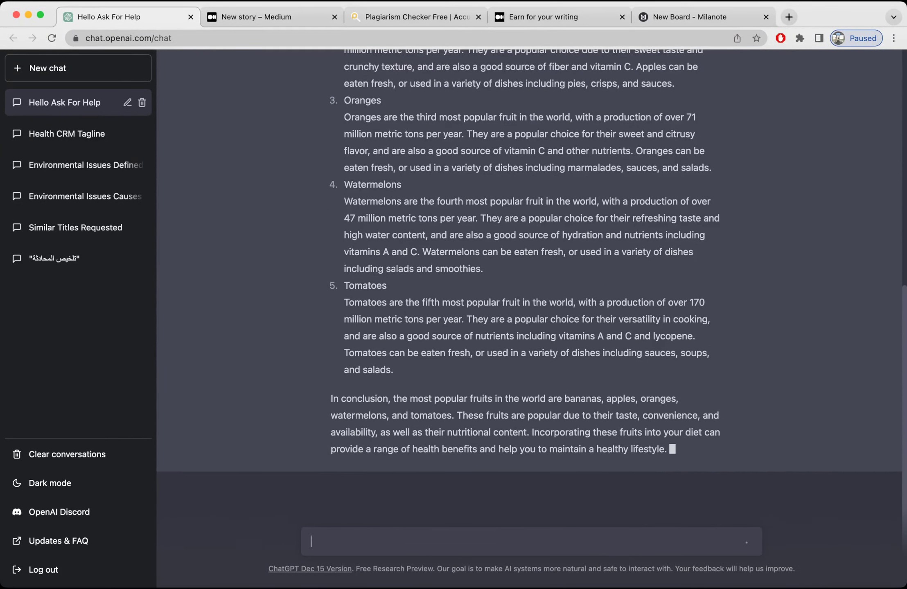
{"action": "scroll", "coordinate": [528, 286], "scroll_direction": "up", "scroll_amount": 10}
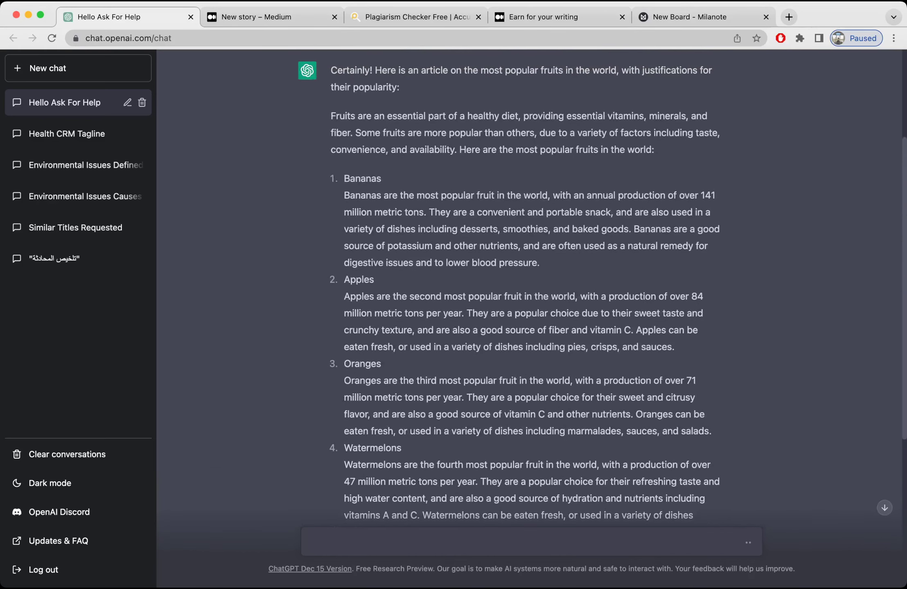
{"action": "left_click_drag", "start_coordinate": [330, 70], "coordinate": [671, 503]}
{"action": "key", "text": "super+c"}
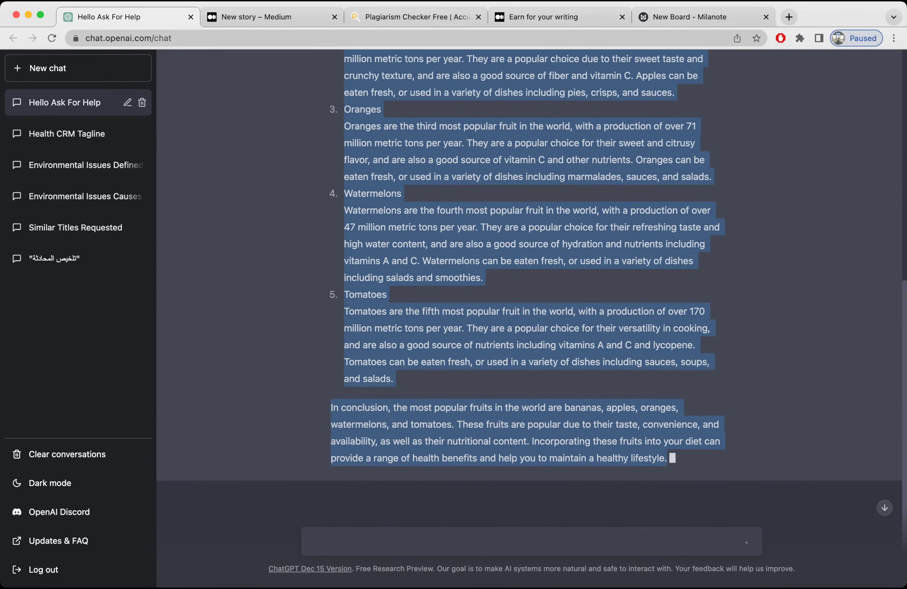
Paste the article into the plagiarism checker, showing 438 words and 2565 characters.
{"action": "left_click", "coordinate": [414, 16]}
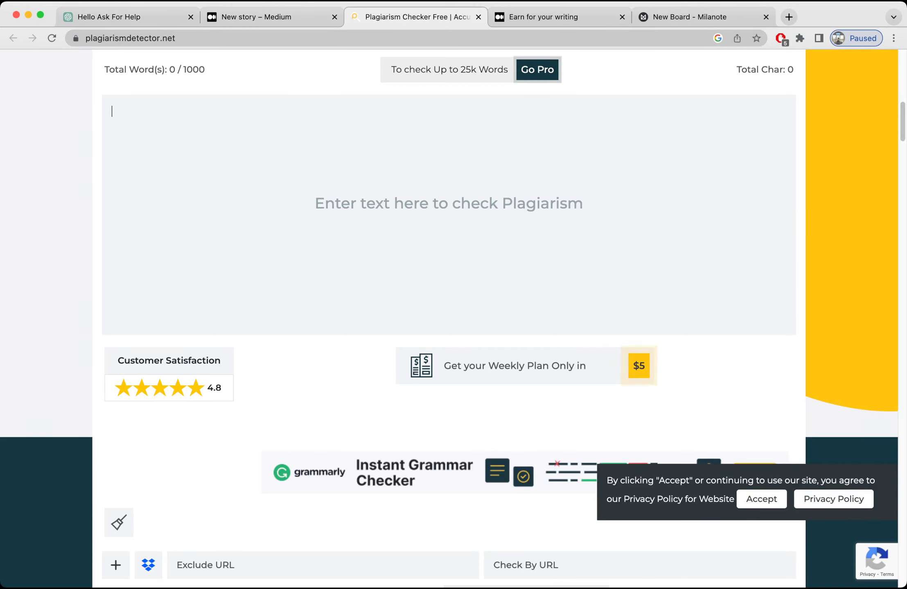
{"action": "key", "text": "super+v"}
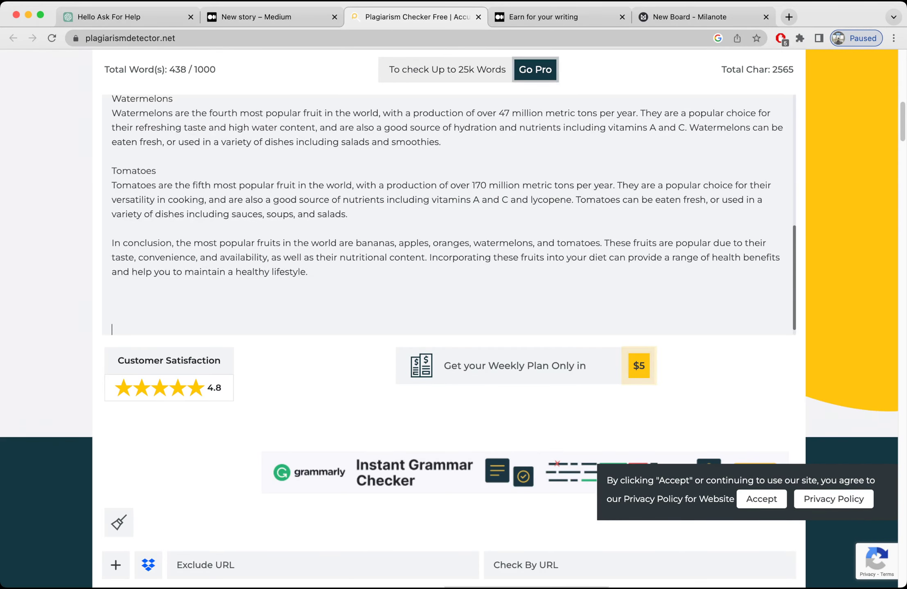
{"action": "left_click_drag", "start_coordinate": [167, 70], "coordinate": [194, 69]}
{"action": "scroll", "coordinate": [448, 213], "scroll_direction": "down", "scroll_amount": 1}
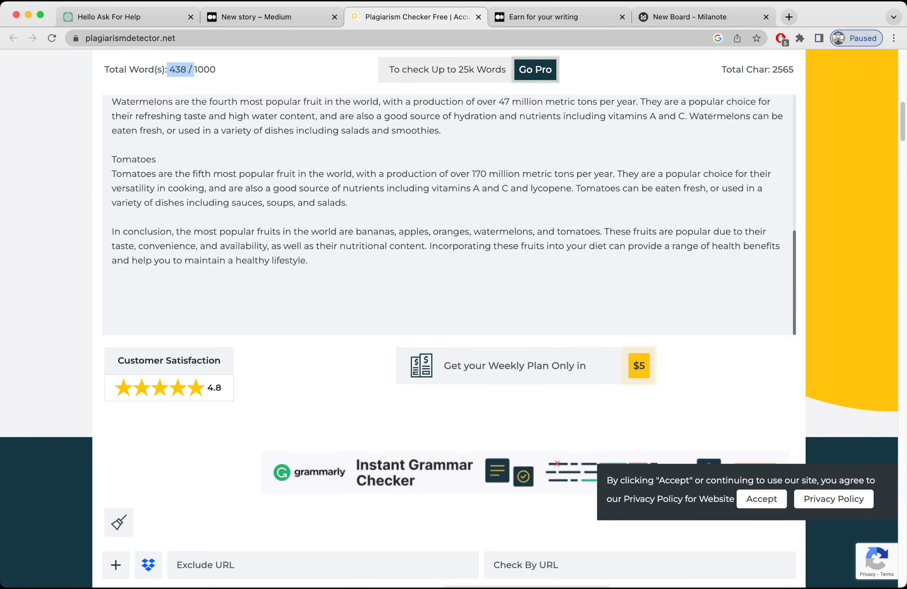
Scan the fruits article for plagiarism, confirming 0% plagiarized and 100% unique.
{"action": "scroll", "coordinate": [448, 286], "scroll_direction": "down", "scroll_amount": 5}
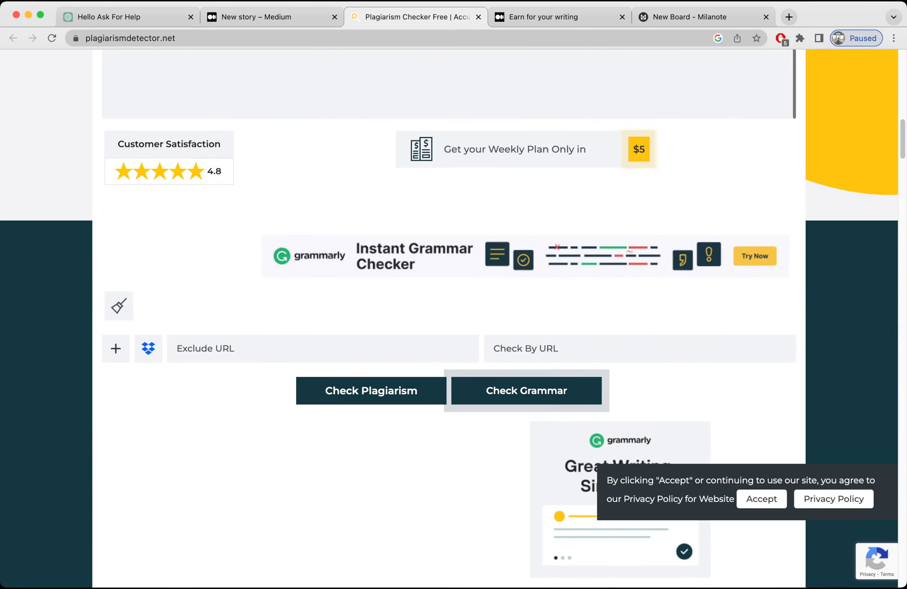
{"action": "left_click", "coordinate": [371, 391]}
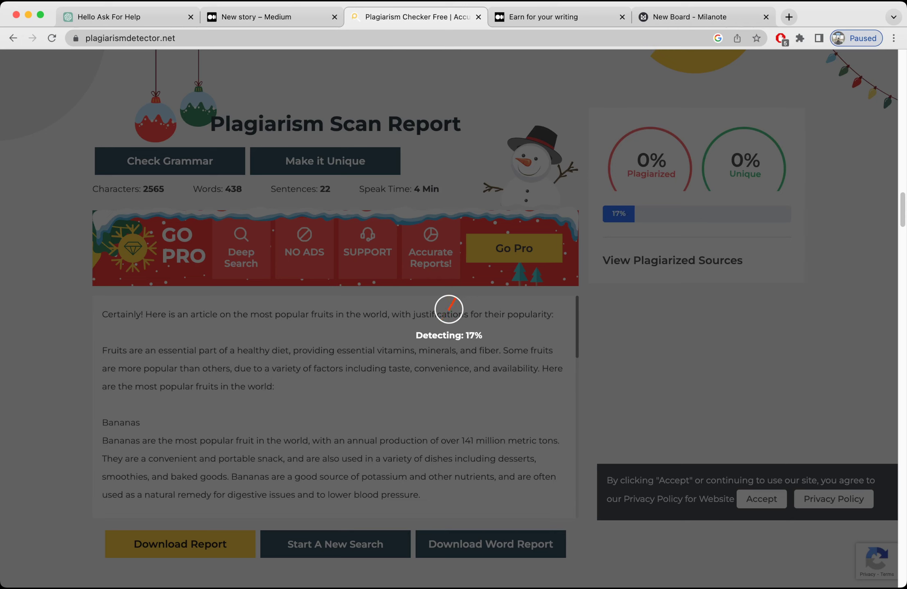
{"action": "key", "text": "super+1"}
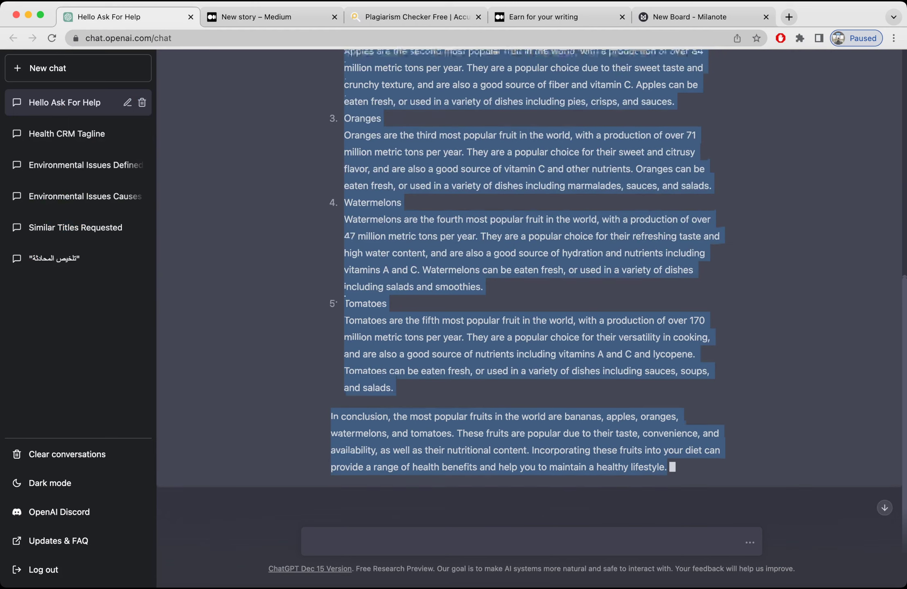
{"action": "key", "text": "super+3"}
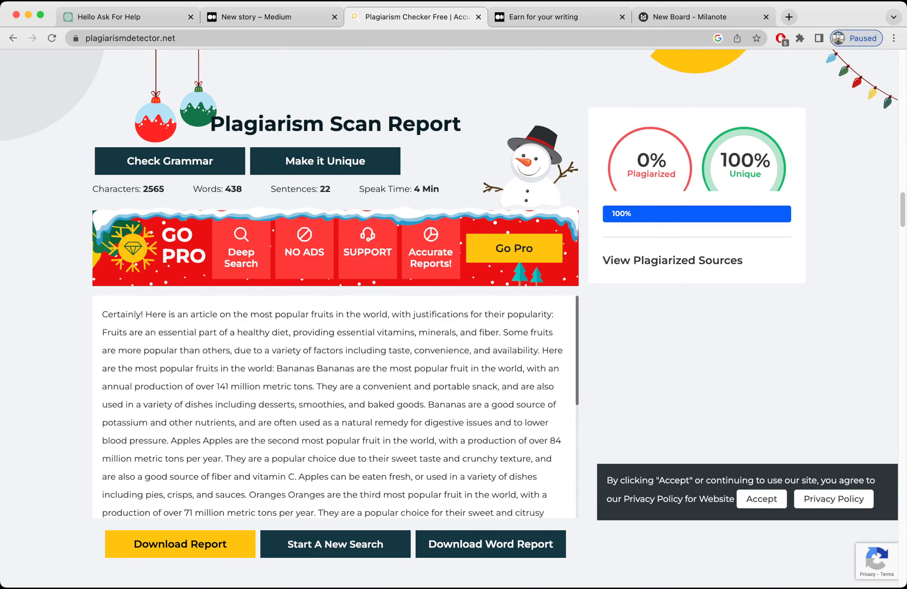
{"action": "scroll", "coordinate": [336, 409], "scroll_direction": "down", "scroll_amount": 15}
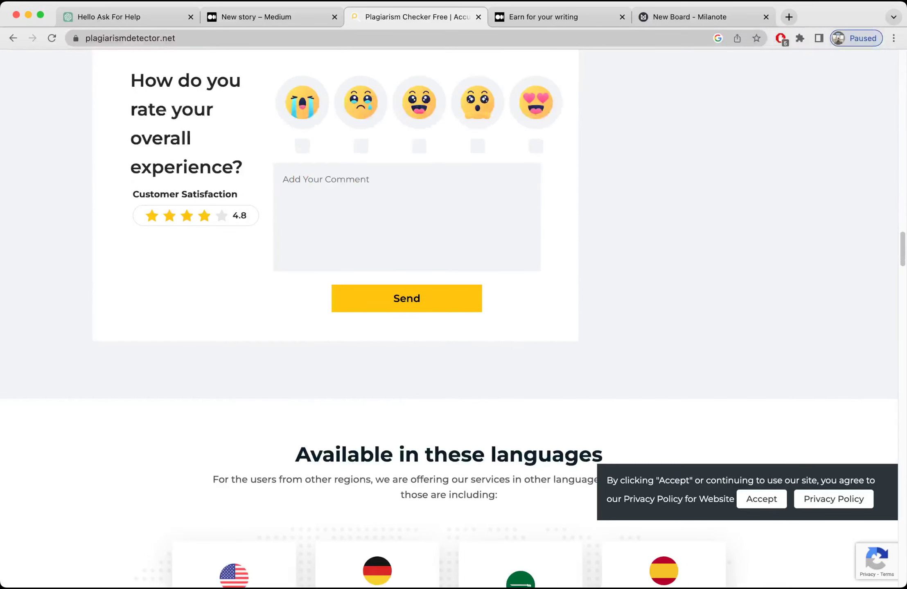
{"action": "key", "text": "ctrl+shift+Tab"}
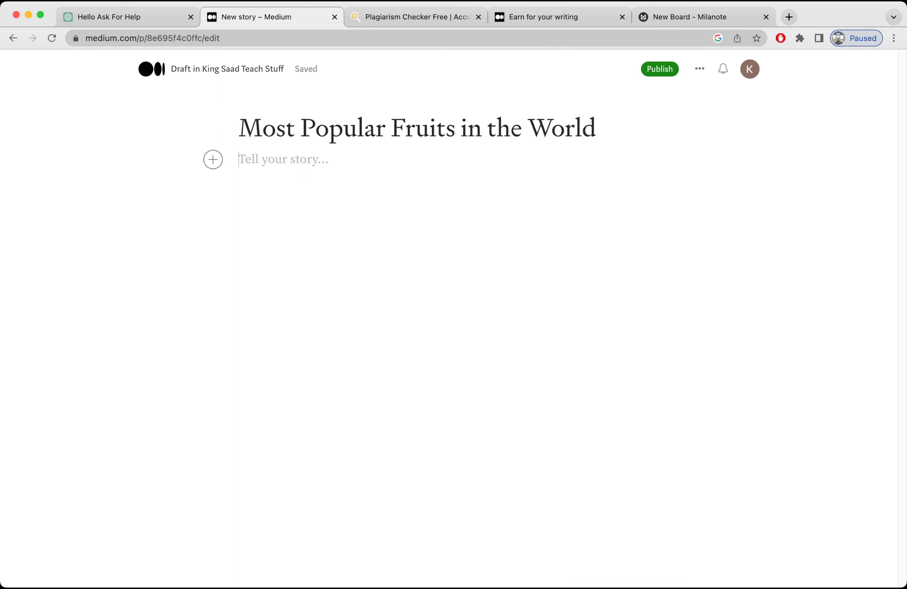
Paste the fruits article into the Medium story body.
{"action": "key", "text": "ctrl+shift+Tab"}
{"action": "key", "text": "ctrl+Tab"}
{"action": "key", "text": "ctrl+Tab"}
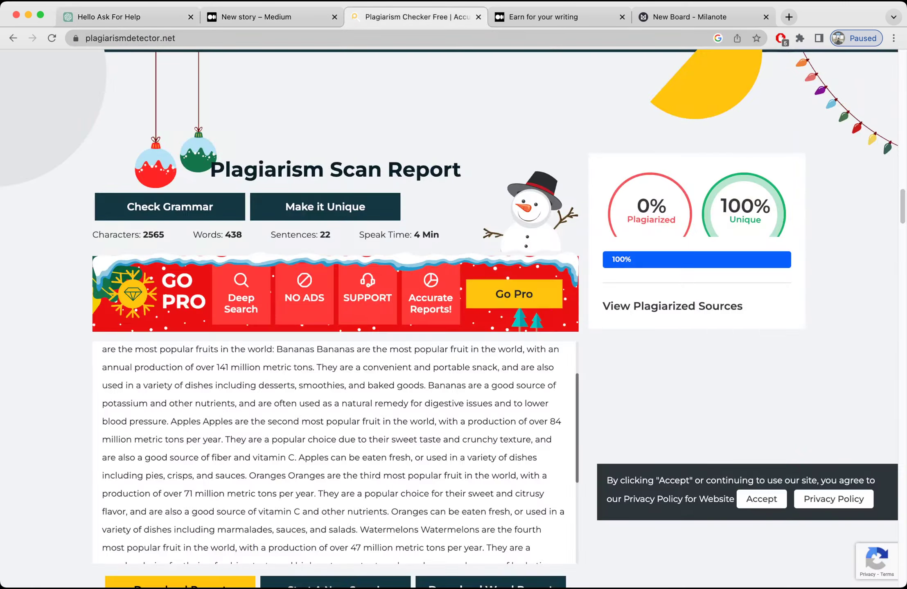
{"action": "key", "text": "ctrl+shift+Tab"}
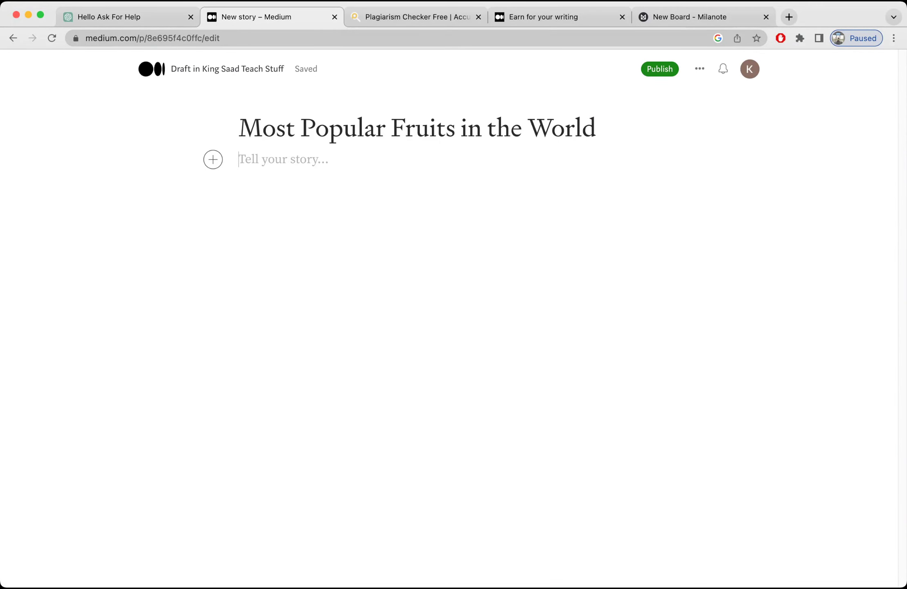
{"action": "key", "text": "super+v"}
{"action": "scroll", "coordinate": [454, 319], "scroll_direction": "up", "scroll_amount": 15}
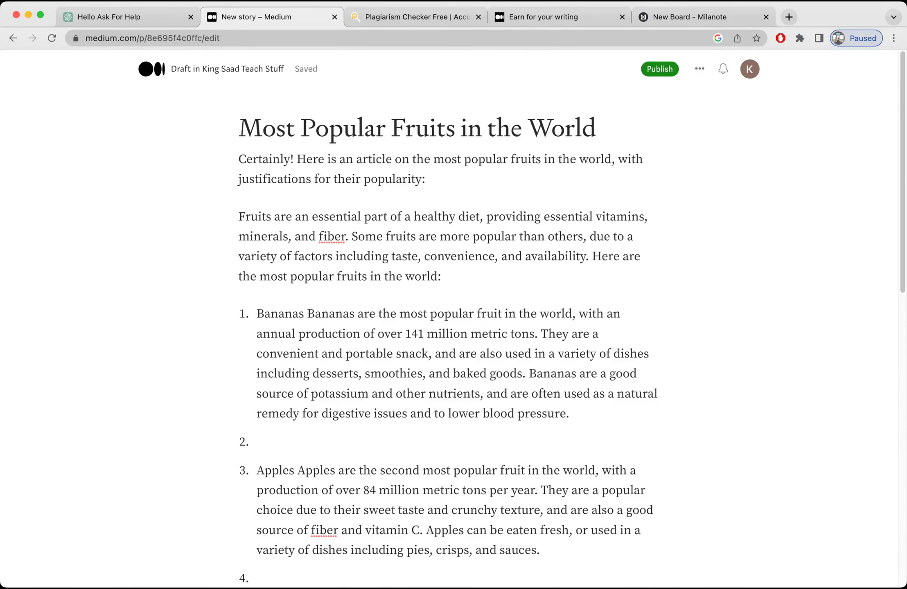
{"action": "left_click", "coordinate": [251, 442]}
{"action": "key", "text": "BackSpace"}
{"action": "scroll", "coordinate": [454, 319], "scroll_direction": "down", "scroll_amount": 4}
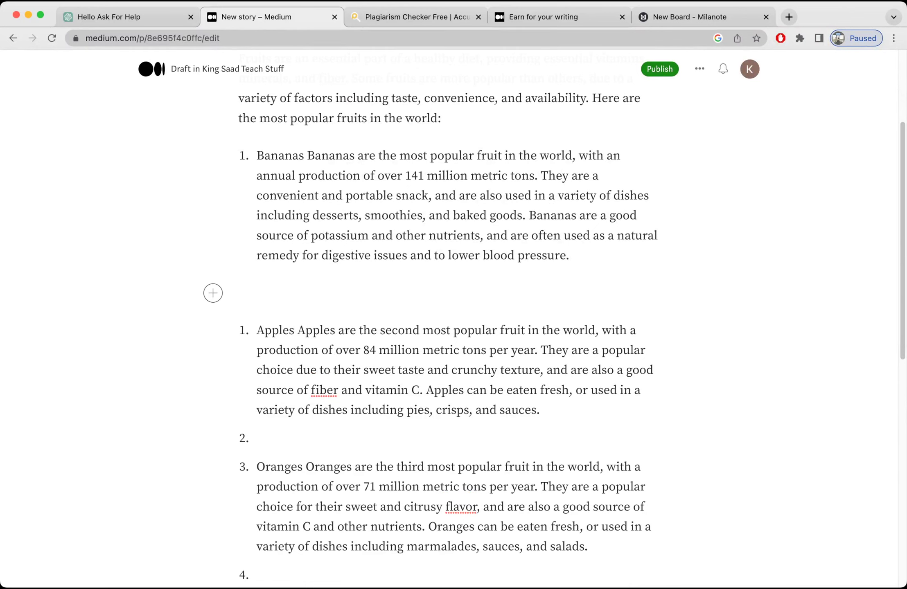
Delete the blank numbered items so the fruit list runs 1–5 without gaps.
{"action": "key", "text": "BackSpace"}
{"action": "key", "text": "BackSpace"}
{"action": "key", "text": "BackSpace"}
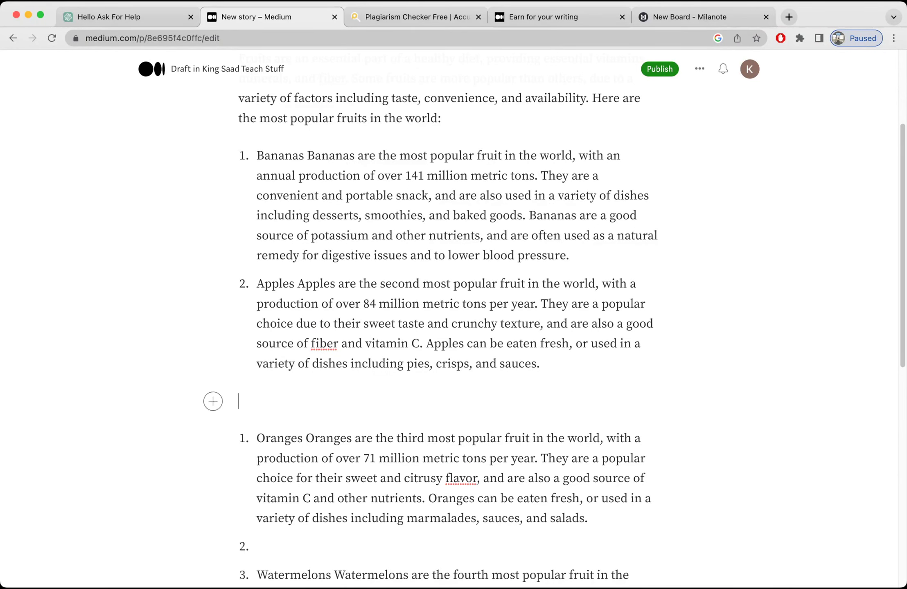
{"action": "scroll", "coordinate": [453, 320], "scroll_direction": "down", "scroll_amount": 3}
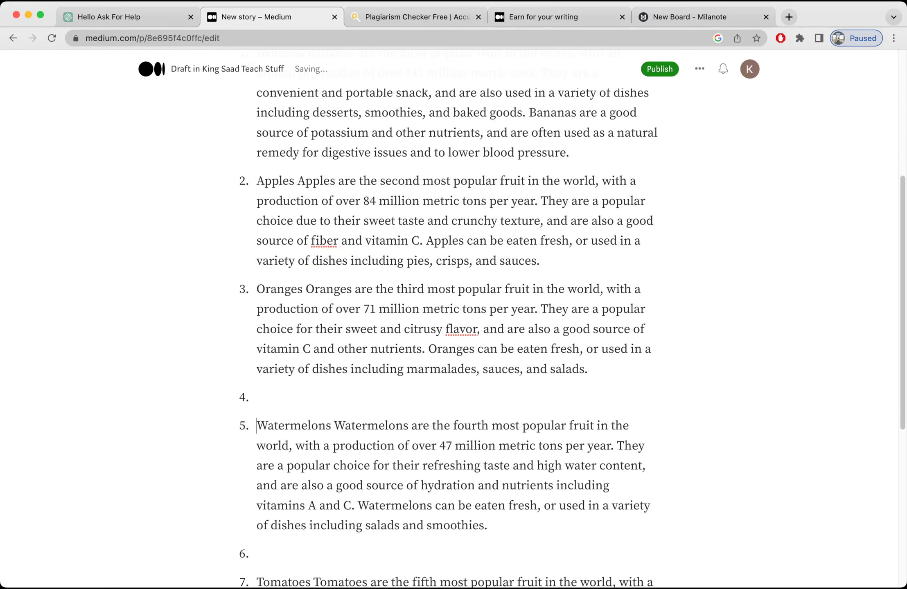
{"action": "left_click", "coordinate": [257, 397]}
{"action": "key", "text": "BackSpace"}
{"action": "key", "text": "BackSpace"}
{"action": "scroll", "coordinate": [453, 319], "scroll_direction": "up", "scroll_amount": 5}
{"action": "left_click", "coordinate": [238, 191]}
Insert an Unsplash photo of a banana market stall from a 'BANANA' search below the introduction.
{"action": "left_click", "coordinate": [212, 192]}
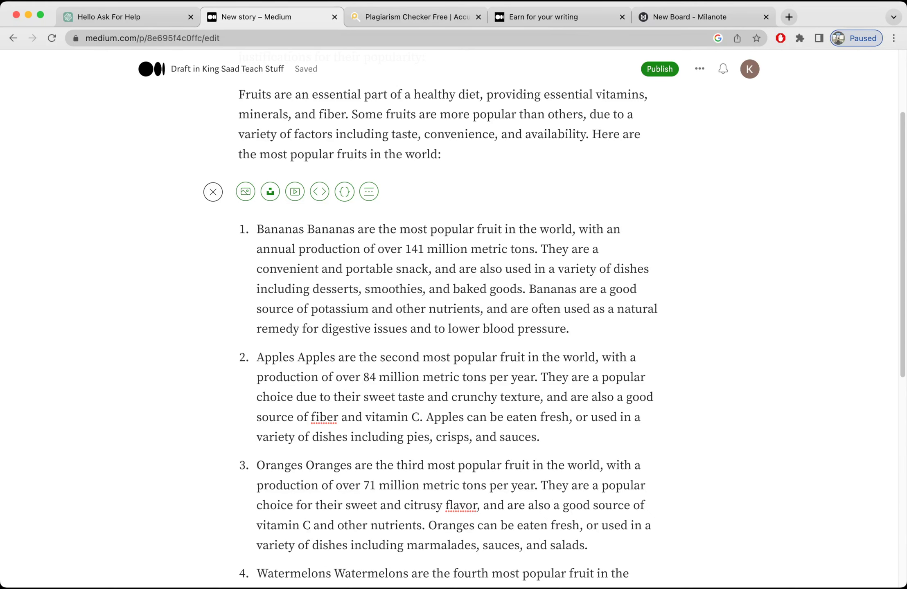
{"action": "left_click", "coordinate": [270, 191]}
{"action": "type", "text": "B"}
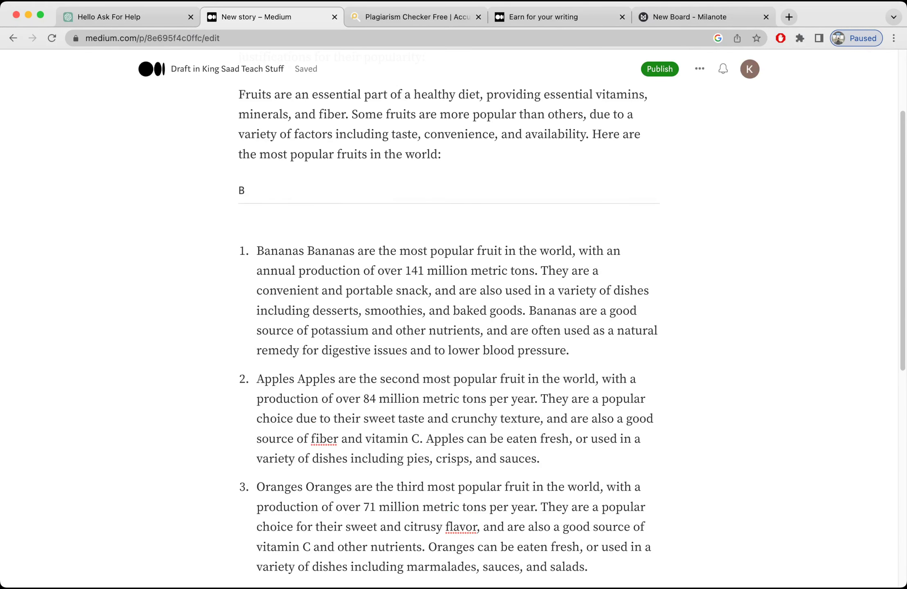
{"action": "type", "text": "ANANA"}
{"action": "key", "text": "Return"}
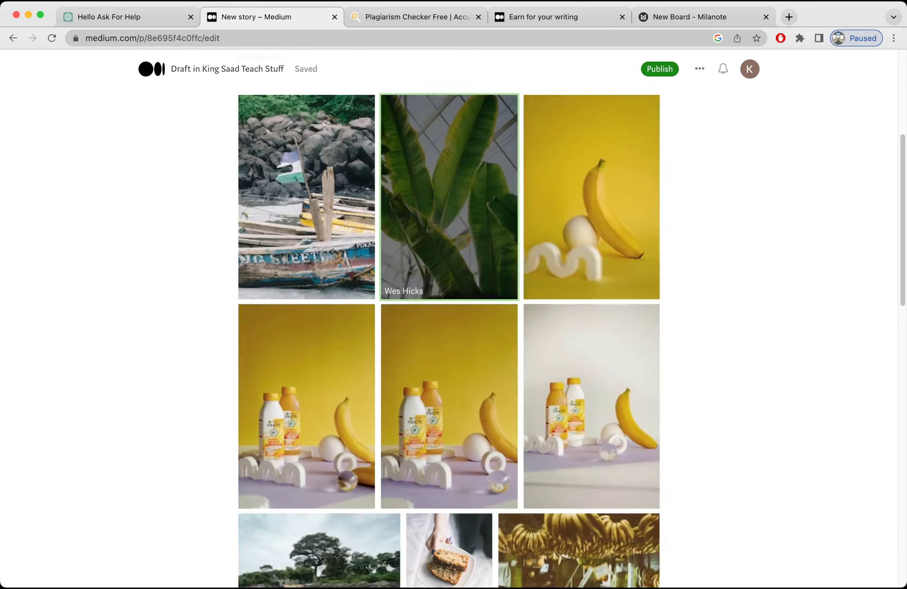
{"action": "scroll", "coordinate": [449, 339], "scroll_direction": "down", "scroll_amount": 5}
{"action": "scroll", "coordinate": [578, 370], "scroll_direction": "down", "scroll_amount": 1}
{"action": "left_click", "coordinate": [578, 371]}
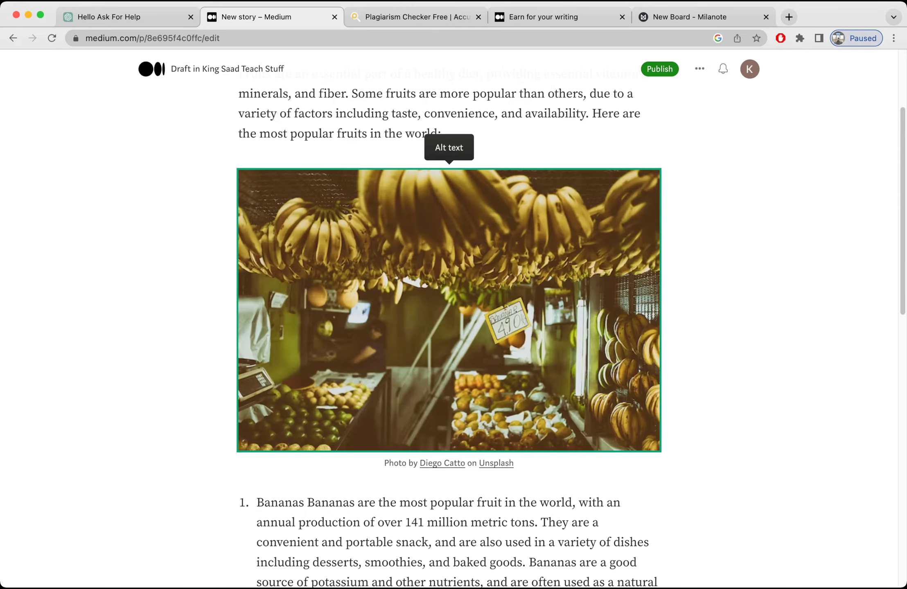
{"action": "scroll", "coordinate": [448, 328], "scroll_direction": "down", "scroll_amount": 3}
{"action": "scroll", "coordinate": [448, 327], "scroll_direction": "down", "scroll_amount": 5}
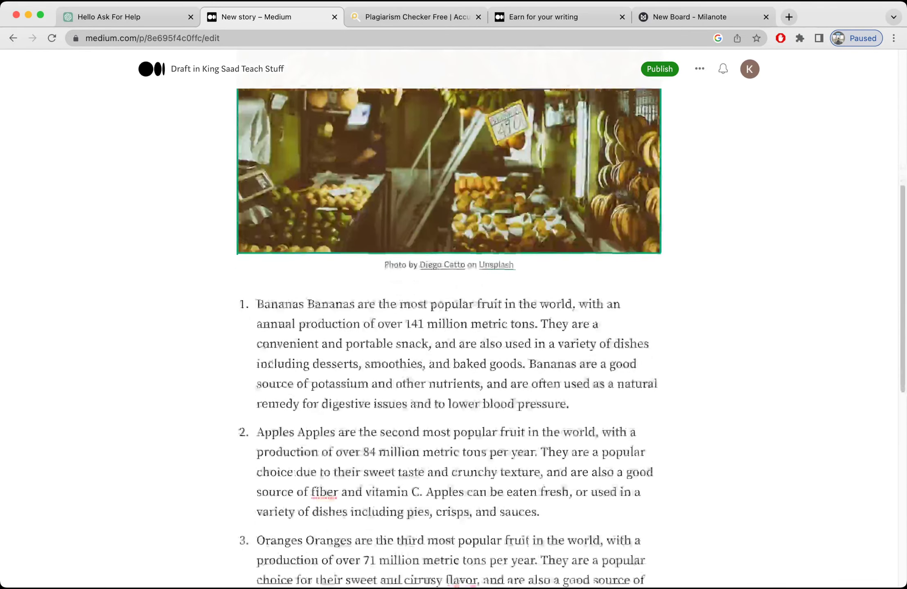
{"action": "scroll", "coordinate": [448, 327], "scroll_direction": "down", "scroll_amount": 20}
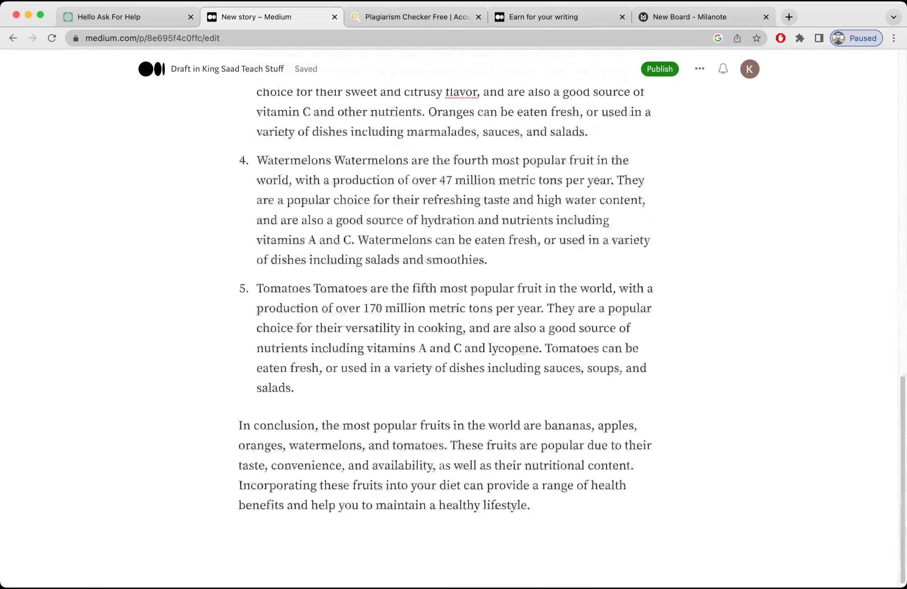
{"action": "scroll", "coordinate": [449, 328], "scroll_direction": "up", "scroll_amount": 20}
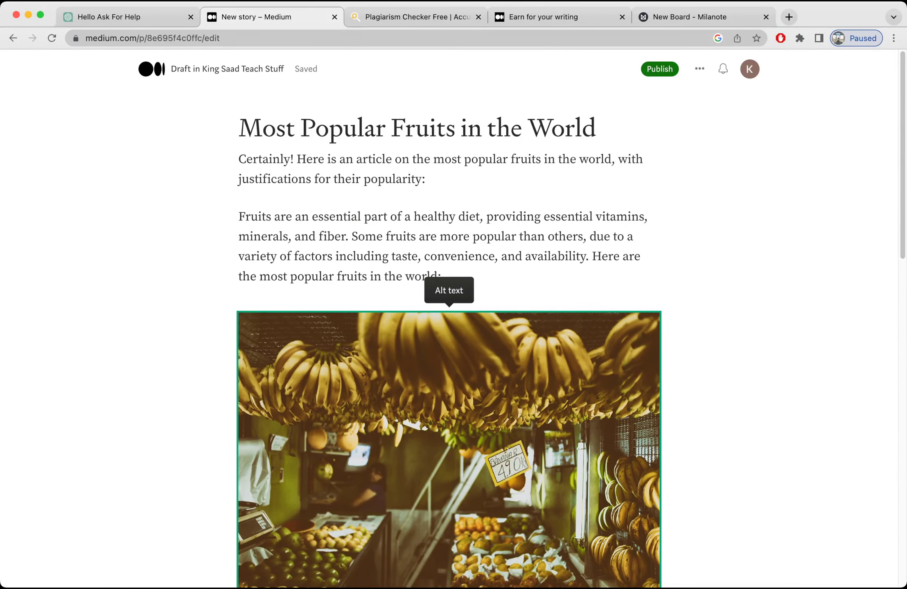
In the publishing settings, add Health as the story's first topic.
{"action": "left_click", "coordinate": [659, 69]}
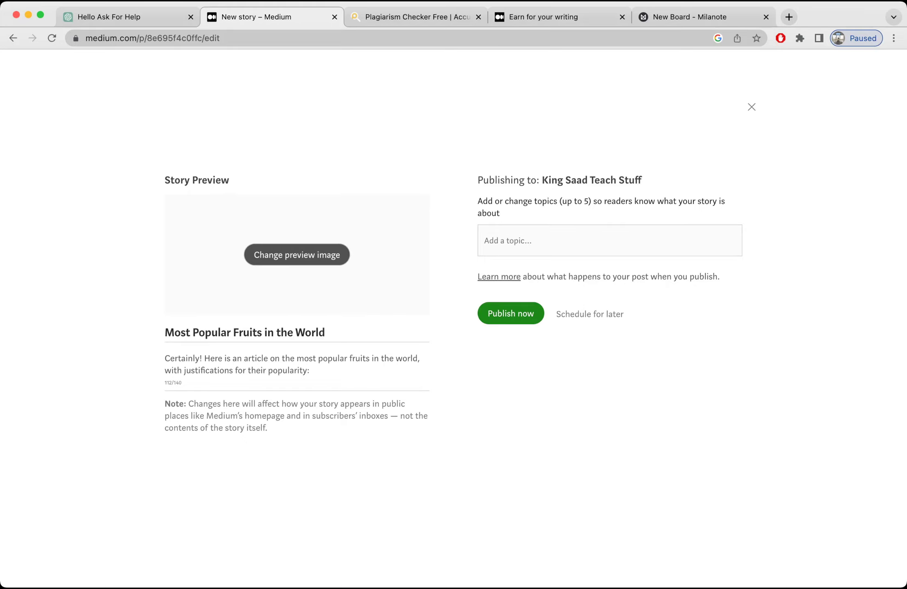
{"action": "type", "text": "HEALT"}
{"action": "key", "text": "BackSpace"}
{"action": "key", "text": "BackSpace"}
{"action": "key", "text": "BackSpace"}
{"action": "key", "text": "BackSpace"}
{"action": "key", "text": "BackSpace"}
{"action": "type", "text": "htal"}
{"action": "key", "text": "BackSpace"}
{"action": "key", "text": "BackSpace"}
{"action": "key", "text": "BackSpace"}
{"action": "type", "text": "ealth"}
{"action": "key", "text": "Return"}
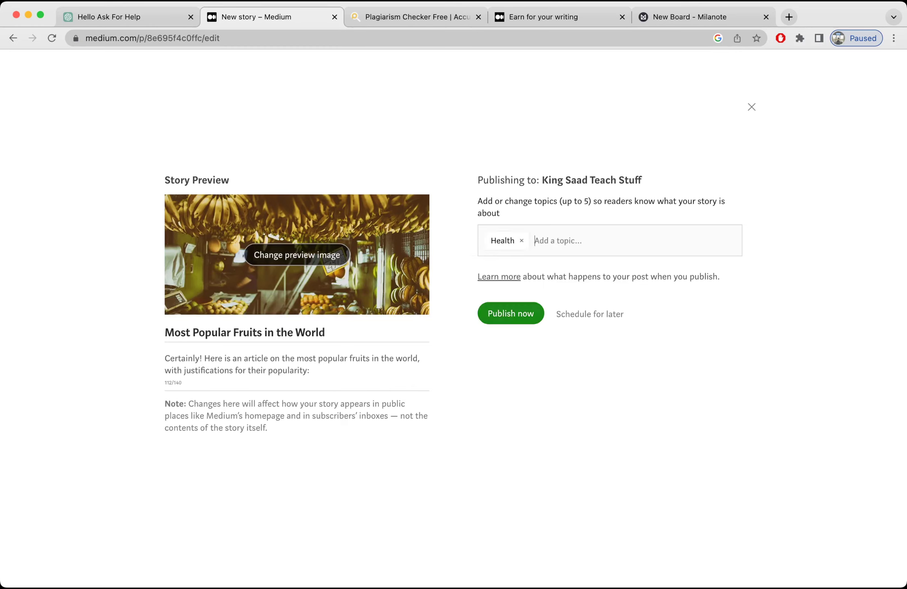
Add the Healthcare and Fruits topics, then publish the story immediately.
{"action": "type", "text": "healthcare"}
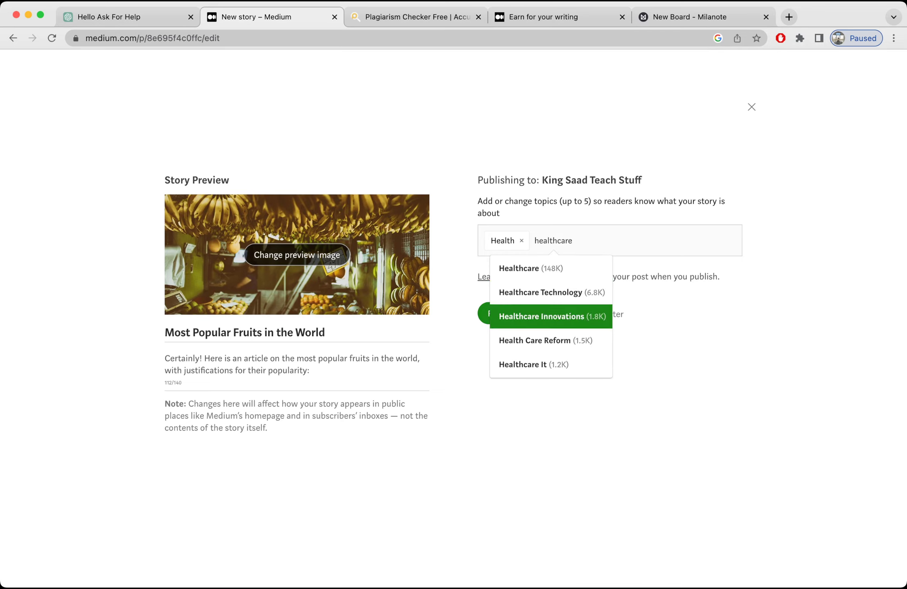
{"action": "key", "text": "Down"}
{"action": "key", "text": "Return"}
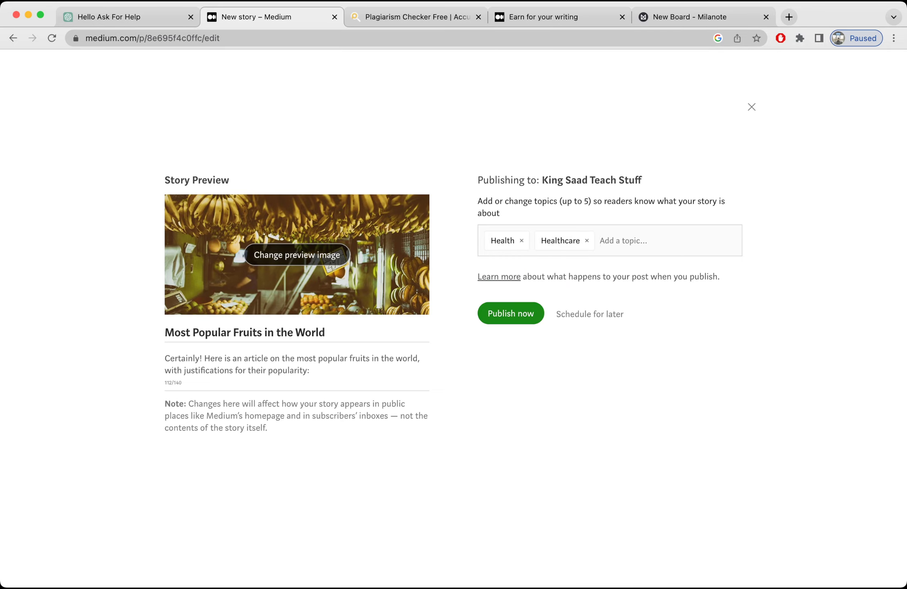
{"action": "type", "text": "fruits"}
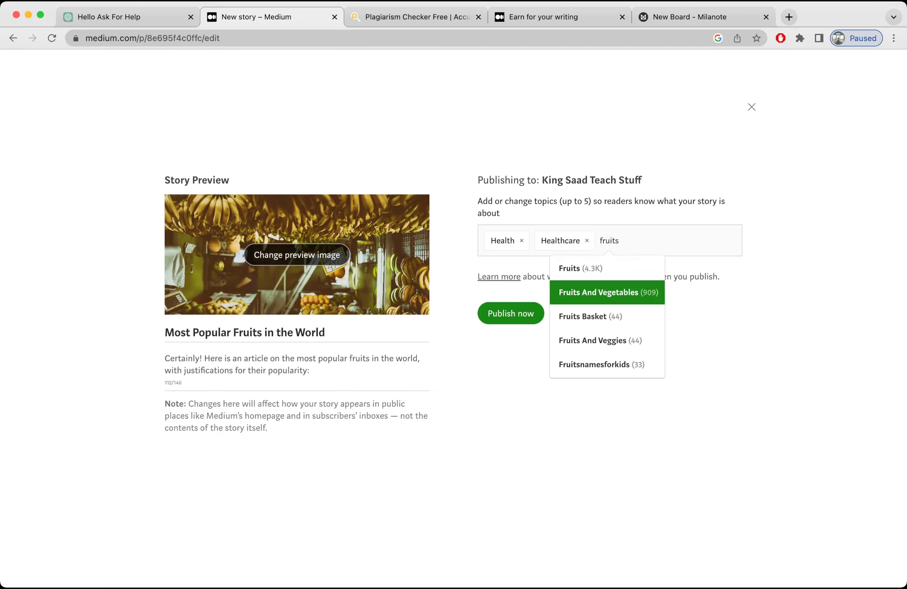
{"action": "key", "text": "Up"}
{"action": "key", "text": "Return"}
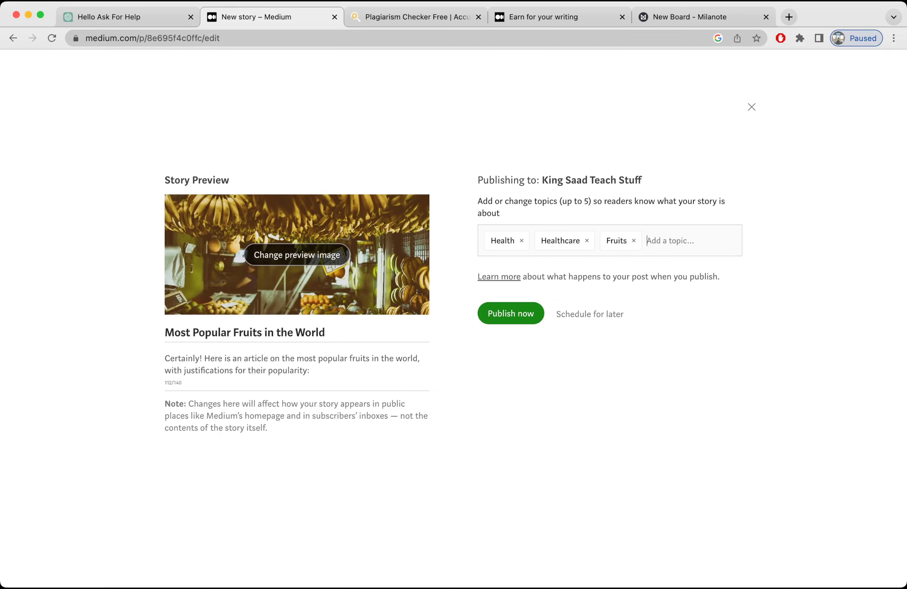
{"action": "left_click", "coordinate": [511, 313]}
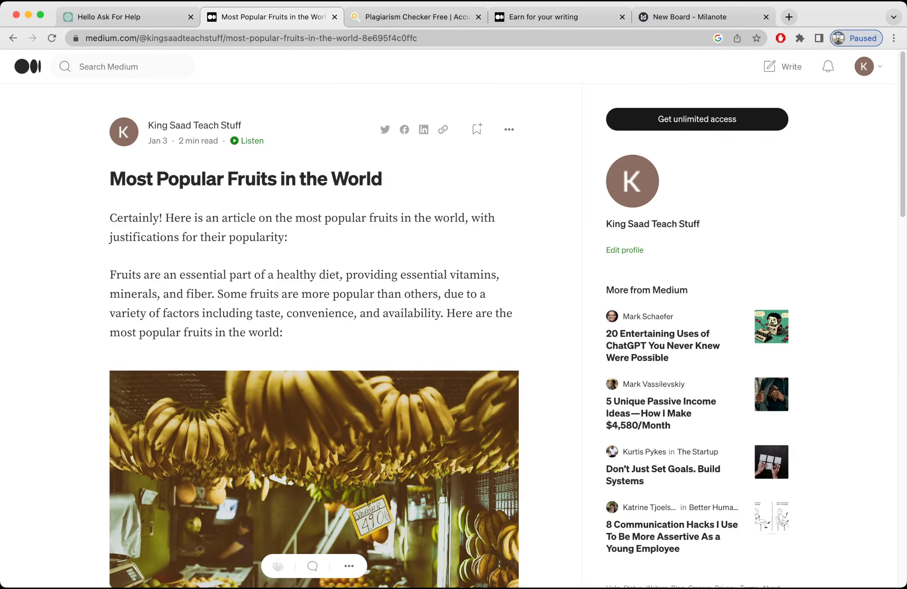
Read the Earn for your writing page: eligibility criteria, 100+ followers, and reading-time earnings.
{"action": "left_click", "coordinate": [545, 17]}
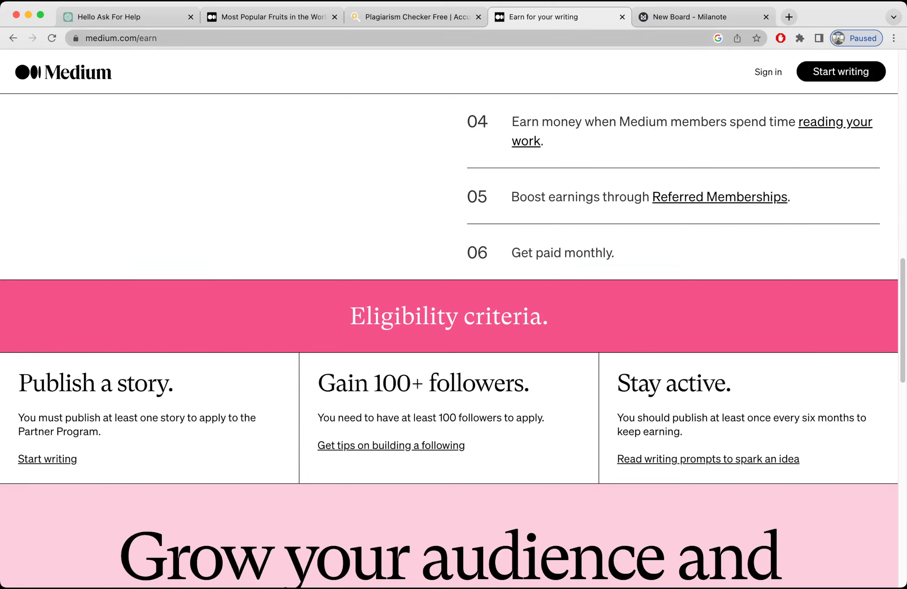
{"action": "left_click_drag", "start_coordinate": [350, 316], "coordinate": [548, 316]}
{"action": "scroll", "coordinate": [449, 347], "scroll_direction": "down", "scroll_amount": 3}
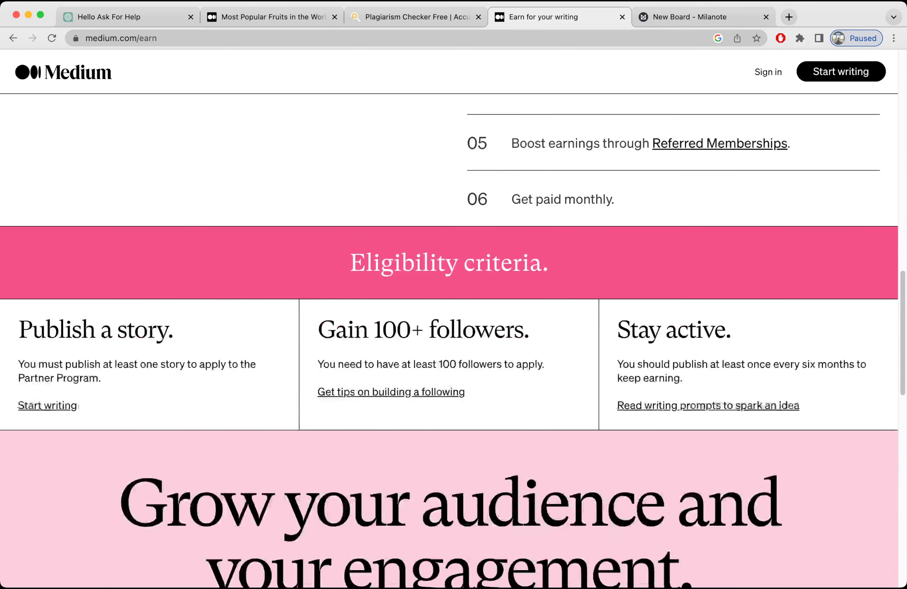
{"action": "left_click_drag", "start_coordinate": [424, 324], "coordinate": [382, 323]}
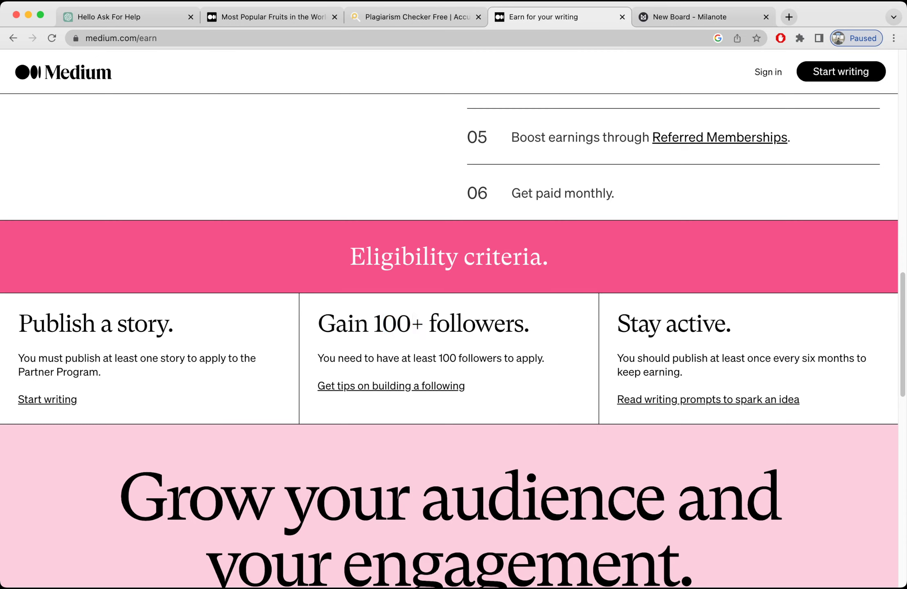
{"action": "scroll", "coordinate": [450, 327], "scroll_direction": "up", "scroll_amount": 7}
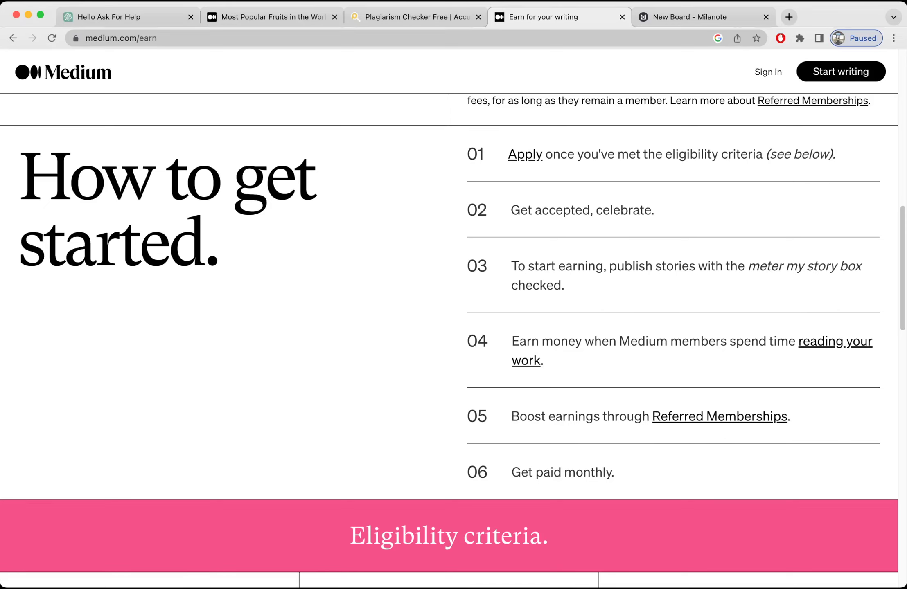
{"action": "left_click_drag", "start_coordinate": [582, 341], "coordinate": [787, 341]}
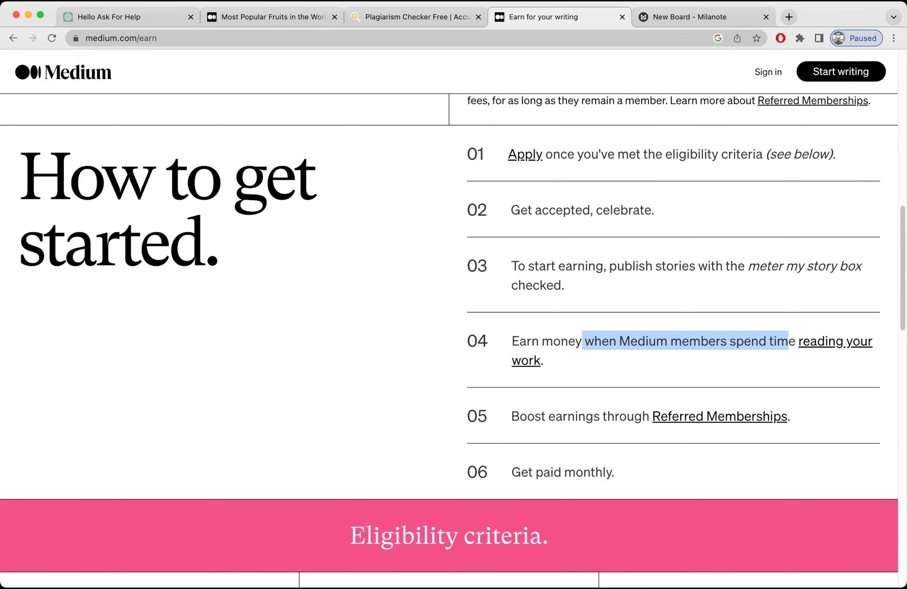
{"action": "scroll", "coordinate": [450, 287], "scroll_direction": "up", "scroll_amount": 15}
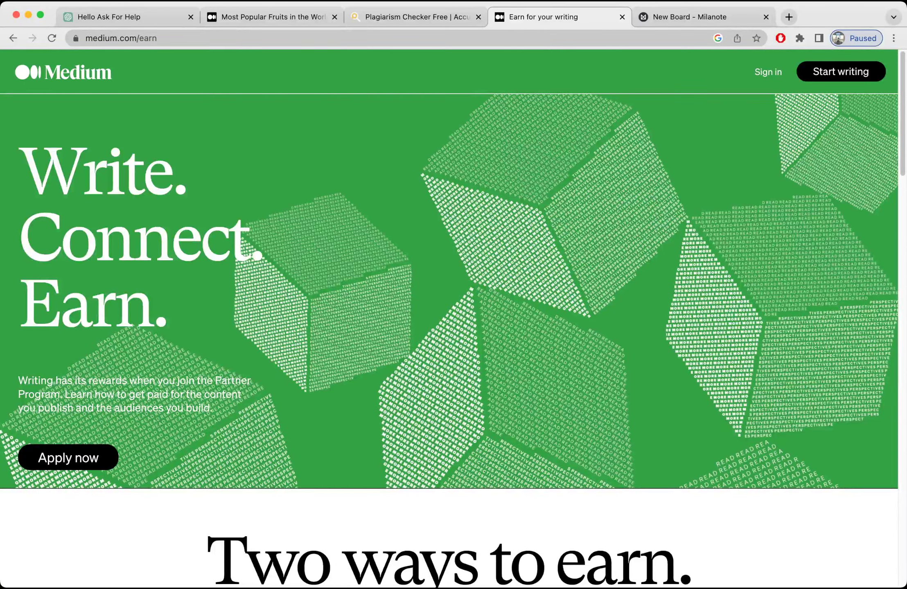